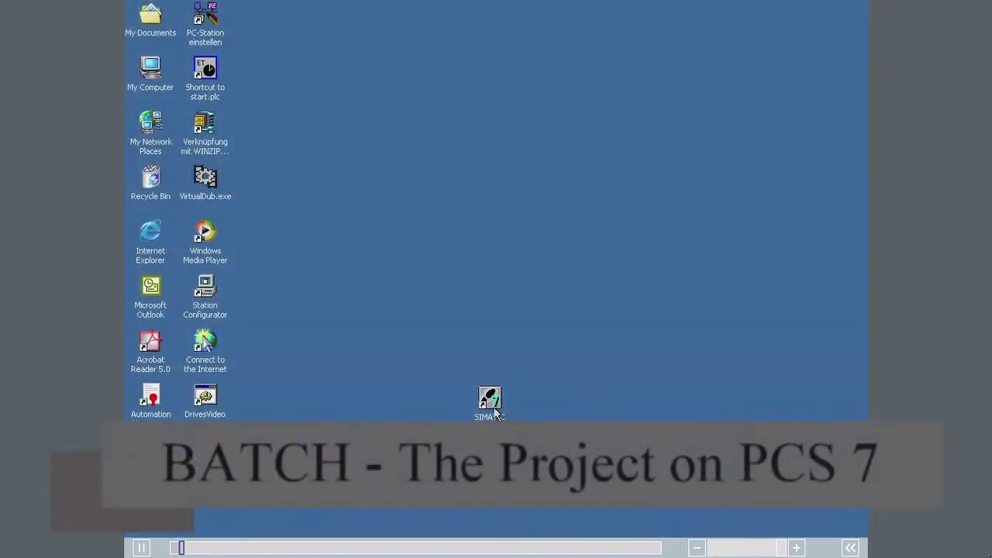
# Launch SIMATIC Manager from its desktop icon to open the ZEN33_01_VS project.
pyautogui.doubleClick(492, 400)
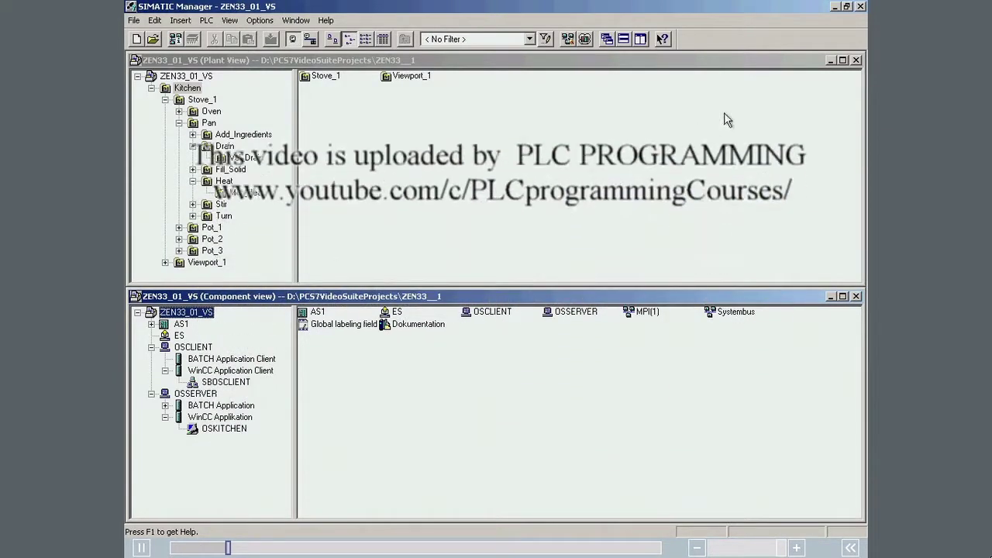
# Set the Kitchen folder's S88 object type to Process cell in its object properties.
pyautogui.click(843, 59)
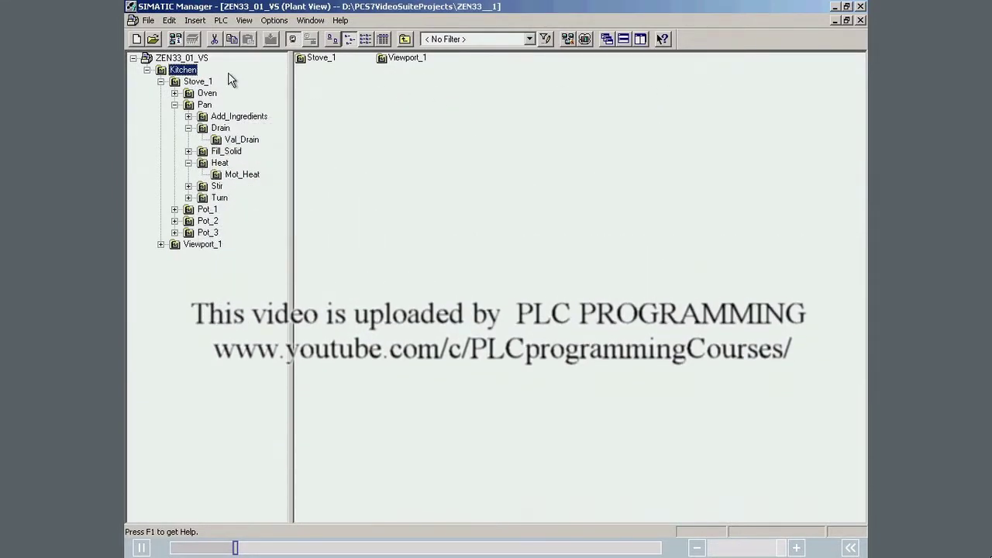
pyautogui.rightClick(183, 70)
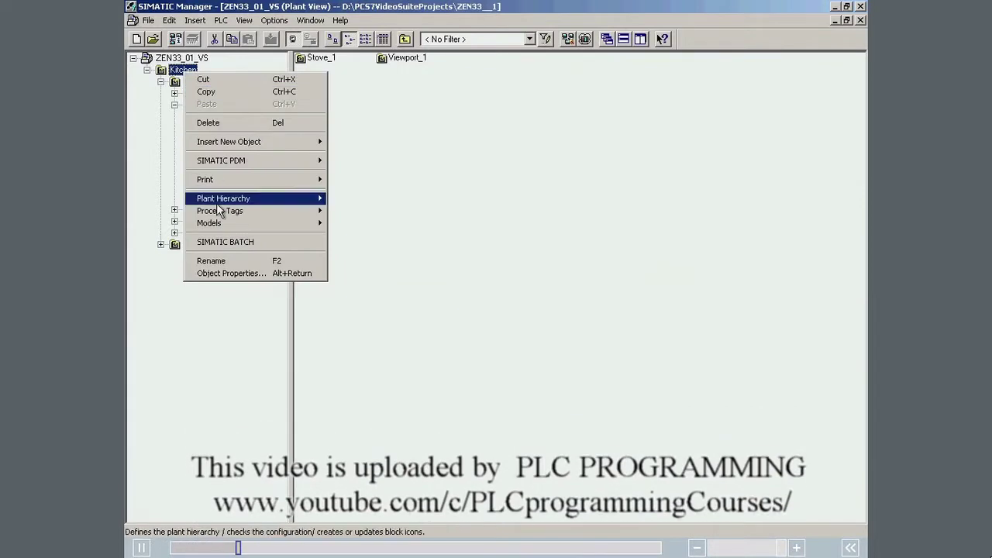
pyautogui.click(207, 275)
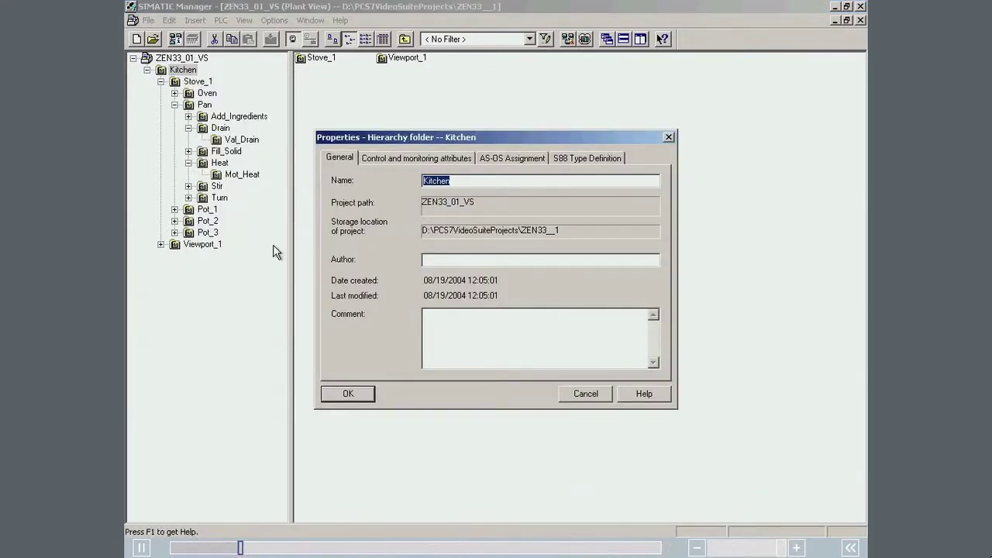
pyautogui.click(578, 160)
pyautogui.click(558, 184)
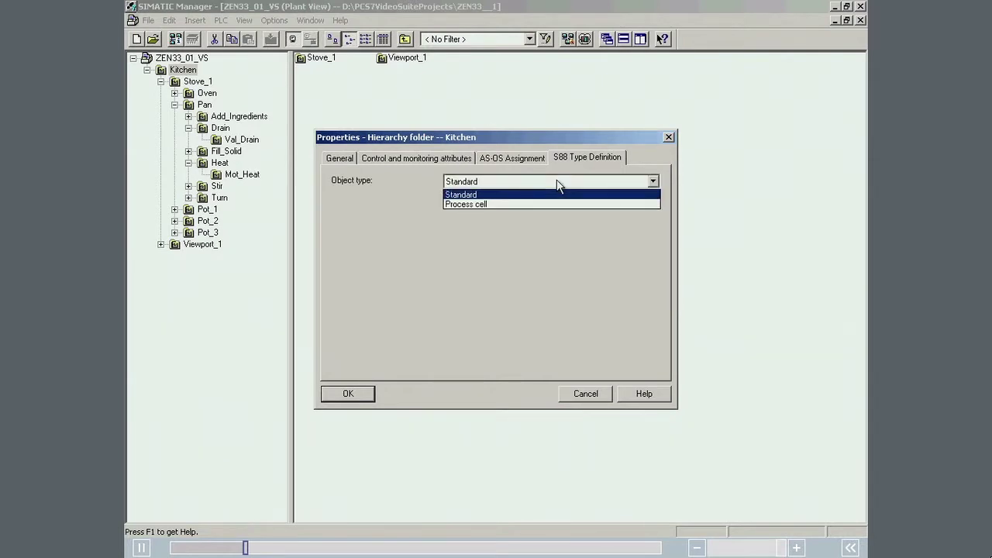
pyautogui.click(501, 203)
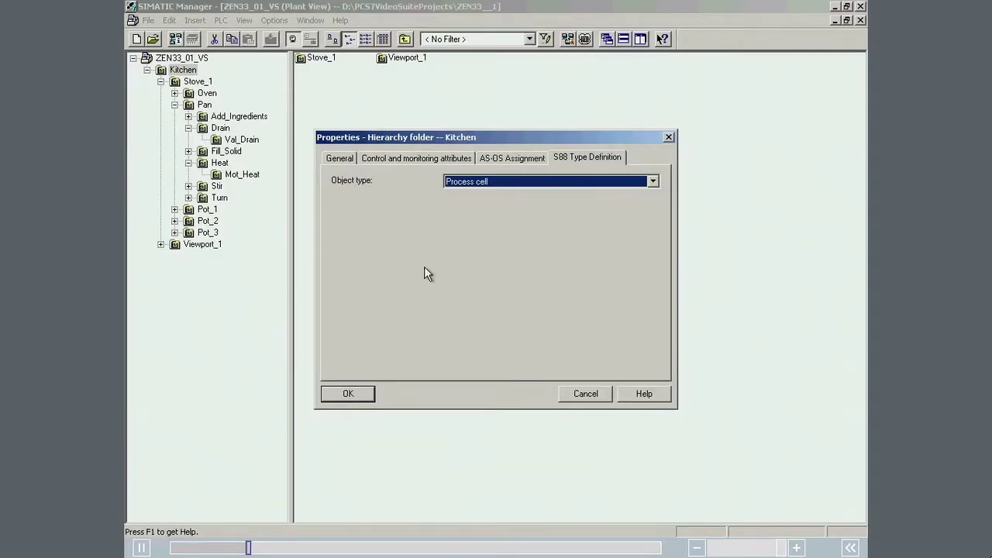
pyautogui.click(350, 392)
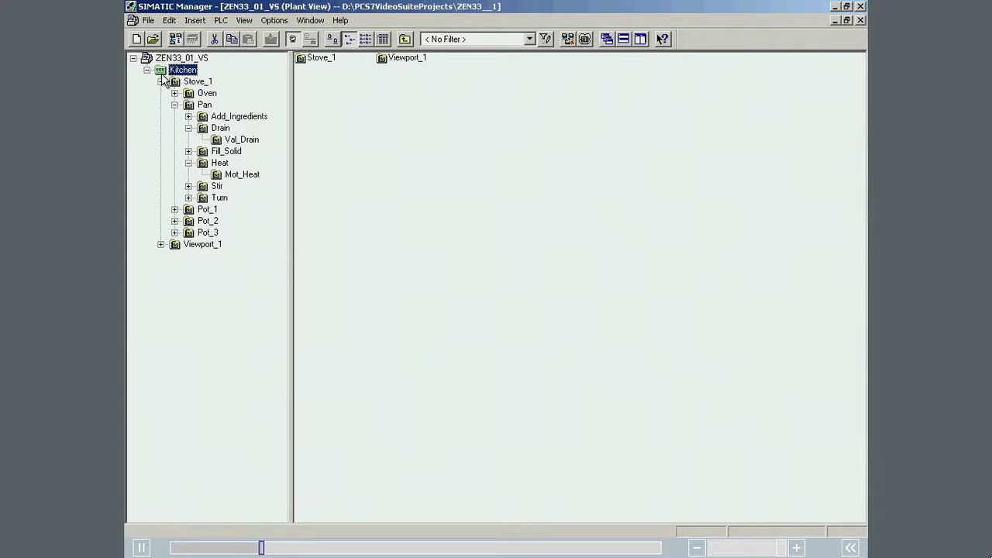
# Add a new unit class named 'Oven' under Kitchen's batch types and confirm the configuration.
pyautogui.rightClick(189, 71)
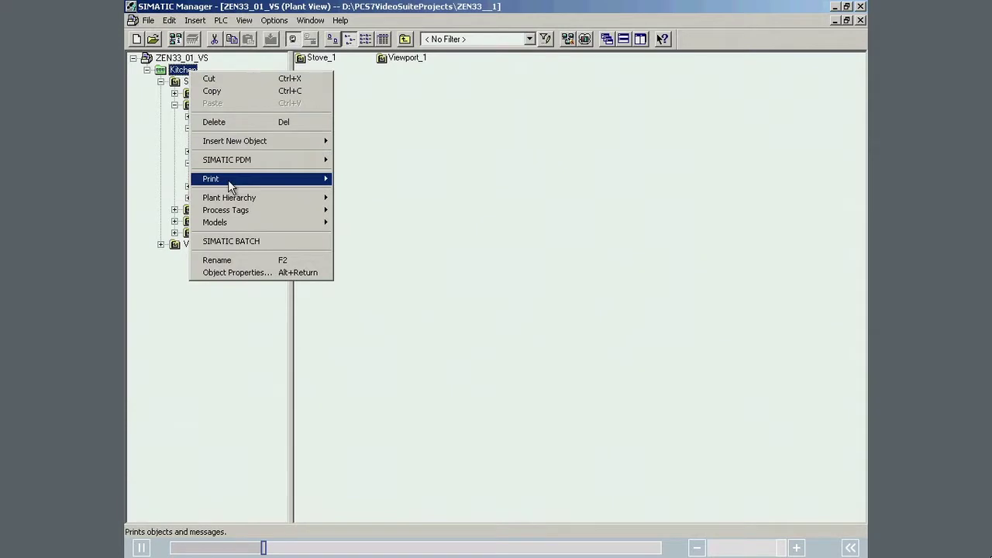
pyautogui.click(240, 241)
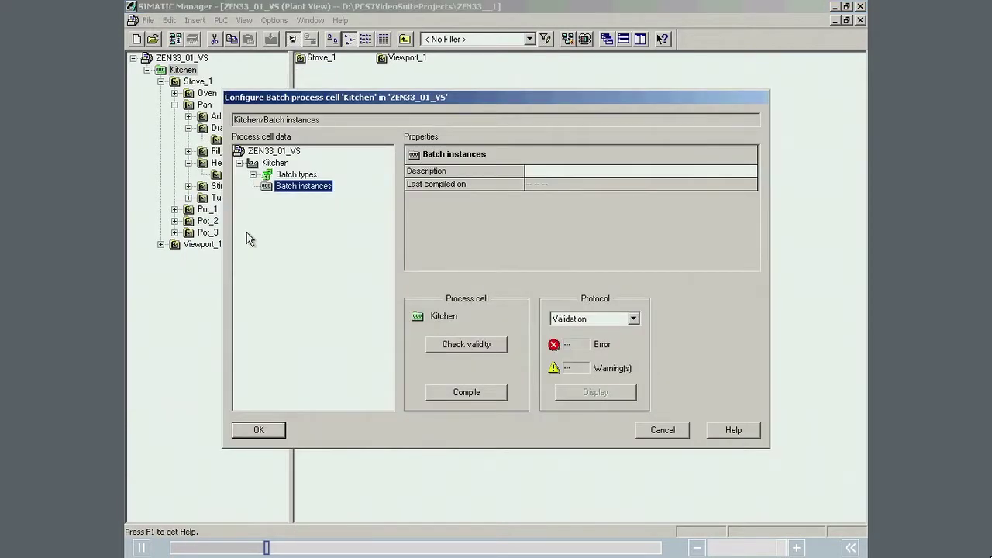
pyautogui.click(295, 177)
pyautogui.click(253, 175)
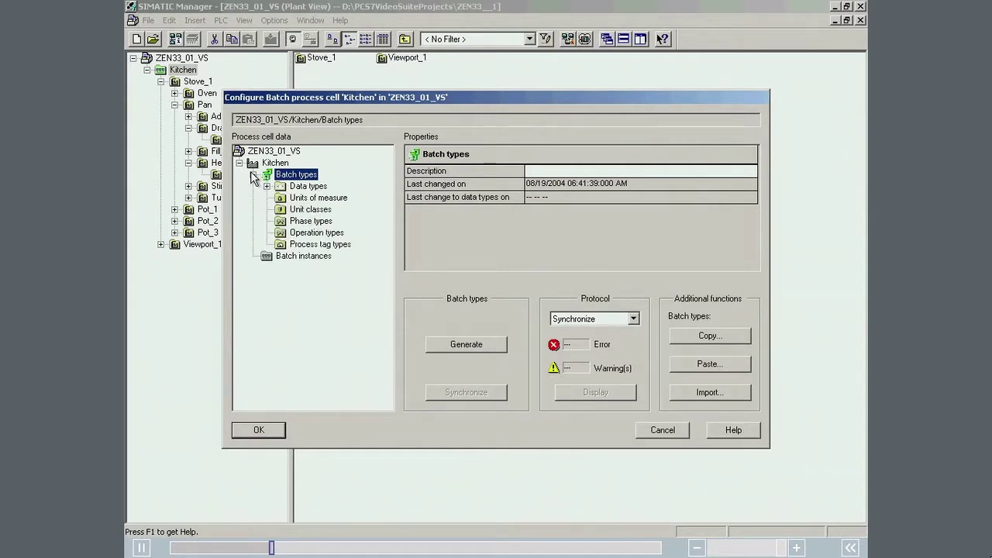
pyautogui.click(265, 186)
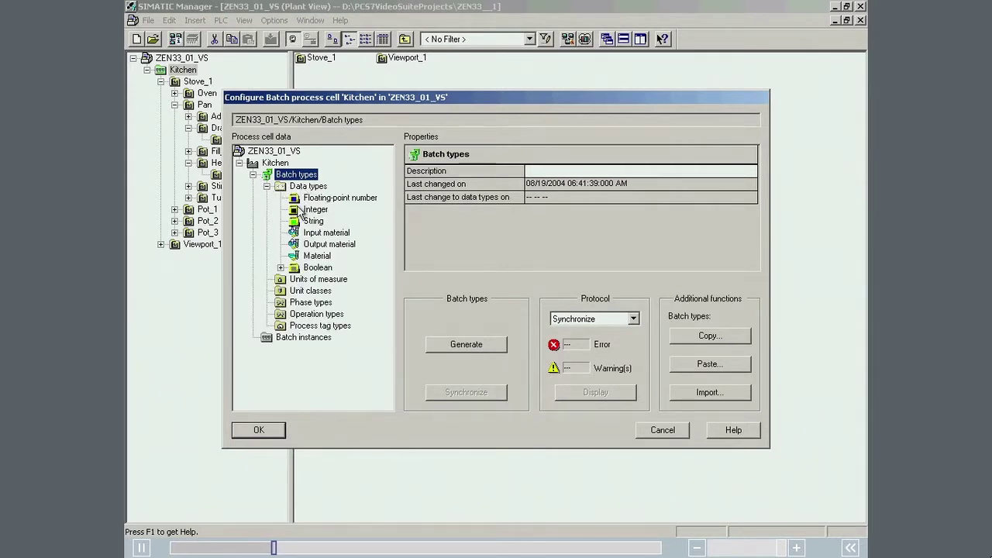
pyautogui.click(296, 294)
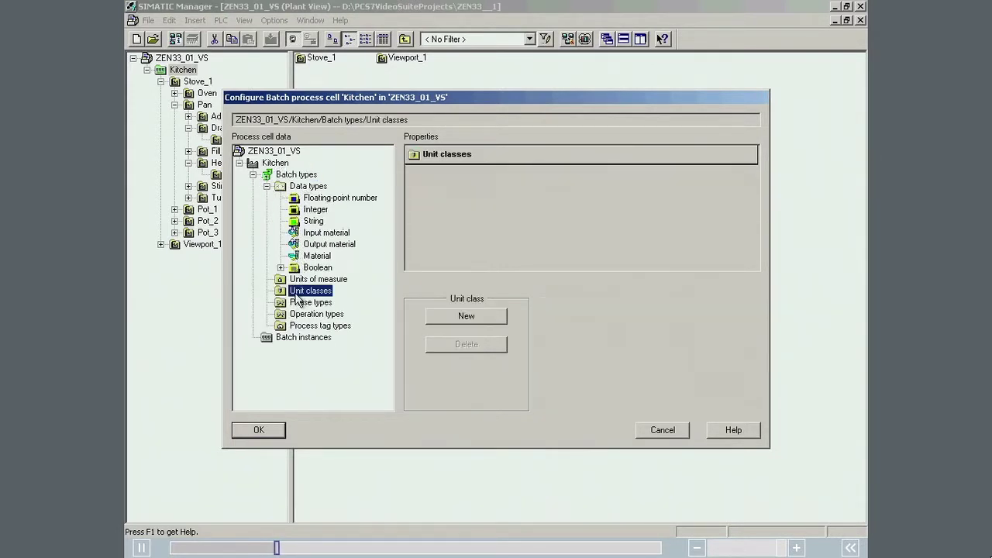
pyautogui.click(438, 315)
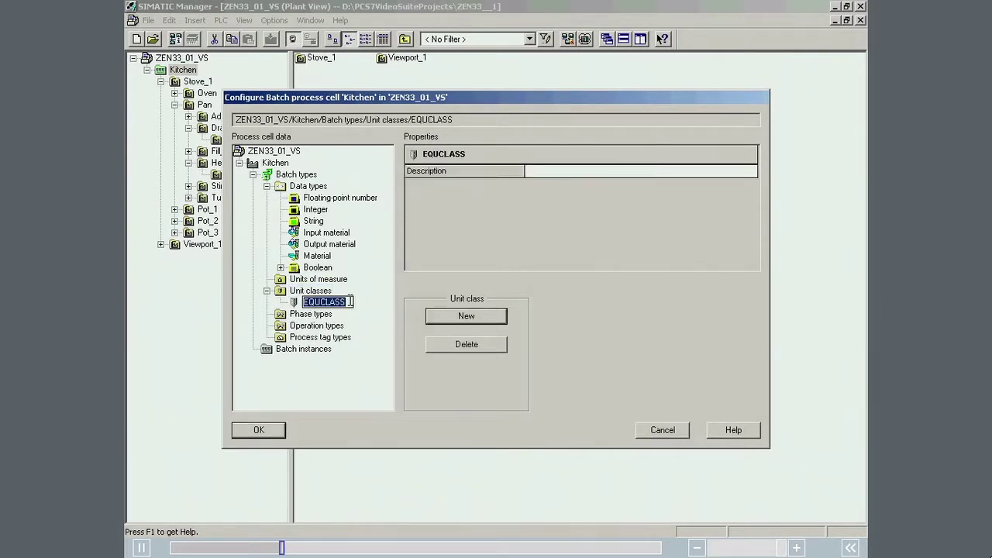
pyautogui.write('Oven')
pyautogui.press('Return')
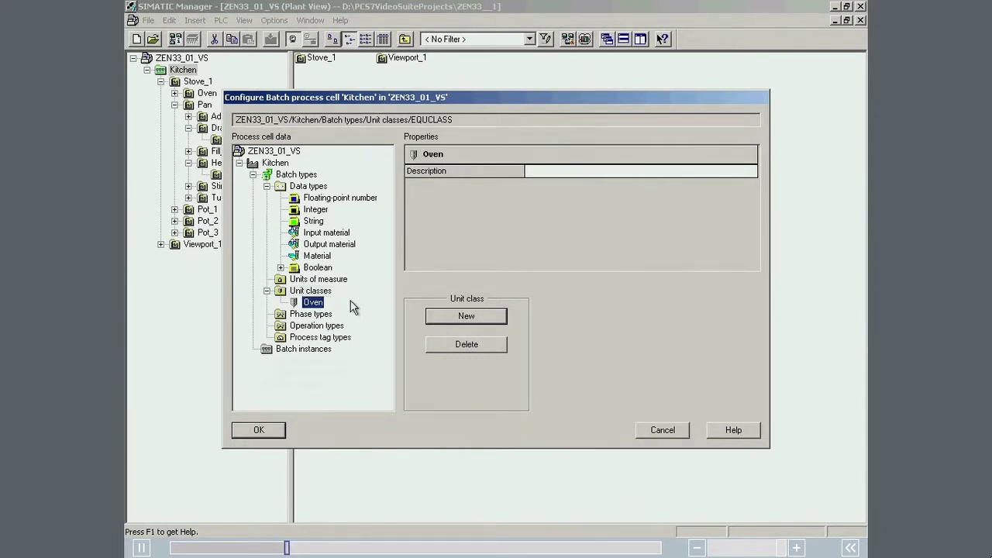
pyautogui.click(333, 292)
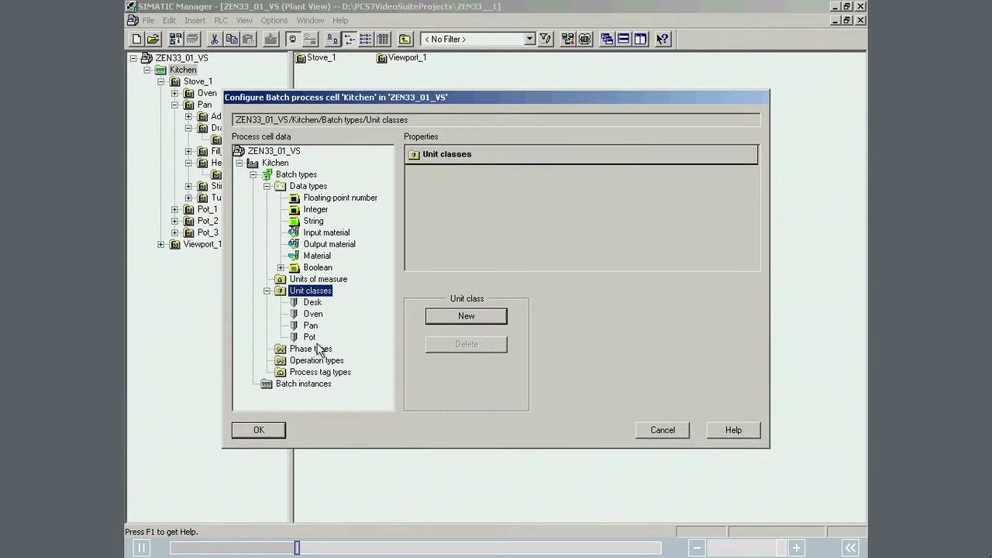
pyautogui.click(263, 427)
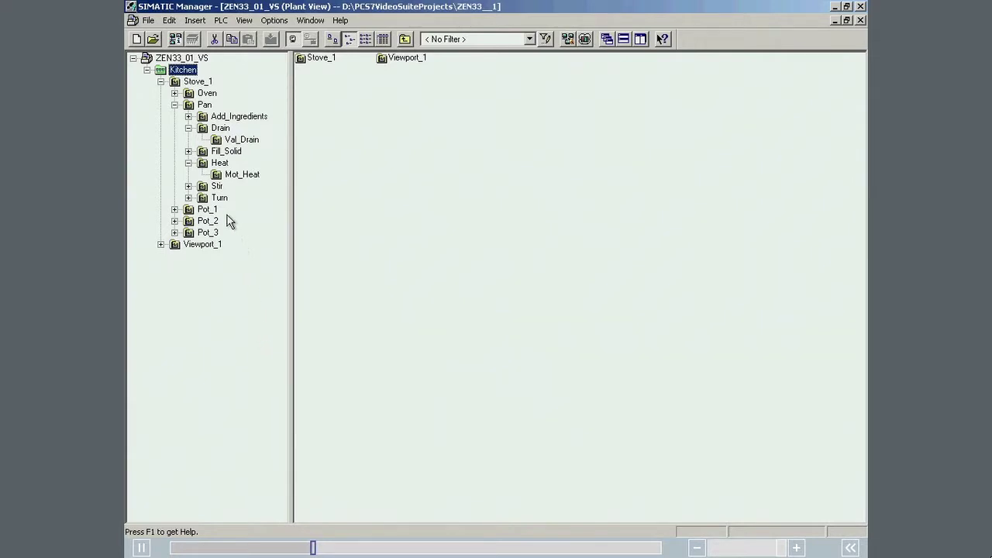
# Define the Oven folder as an S88 Unit with unit class Oven.
pyautogui.click(174, 93)
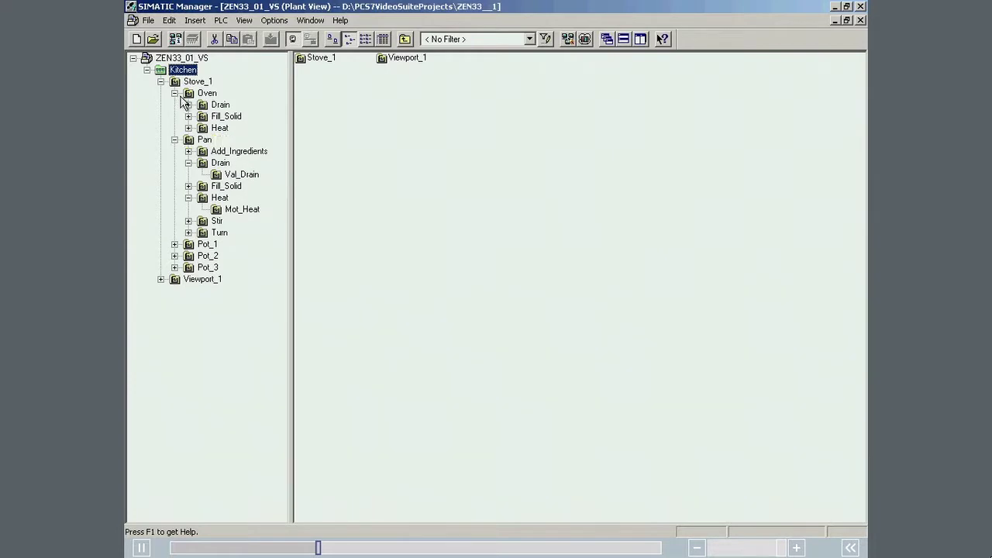
pyautogui.click(188, 104)
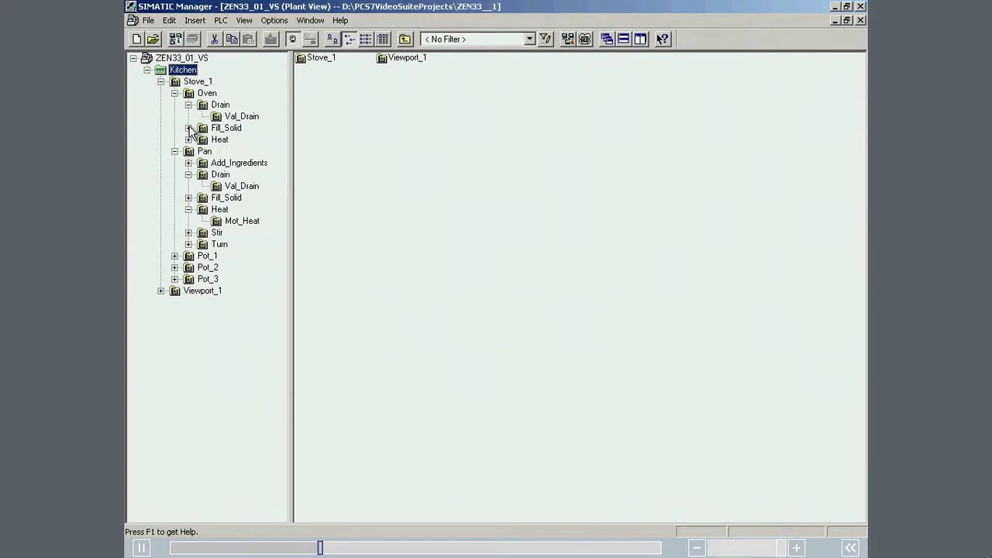
pyautogui.click(189, 128)
pyautogui.click(188, 151)
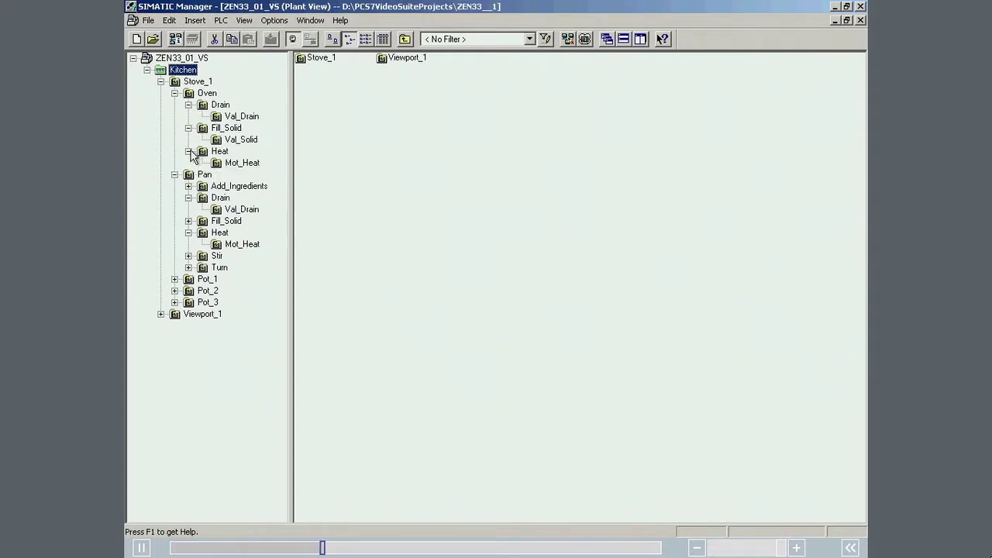
pyautogui.rightClick(211, 92)
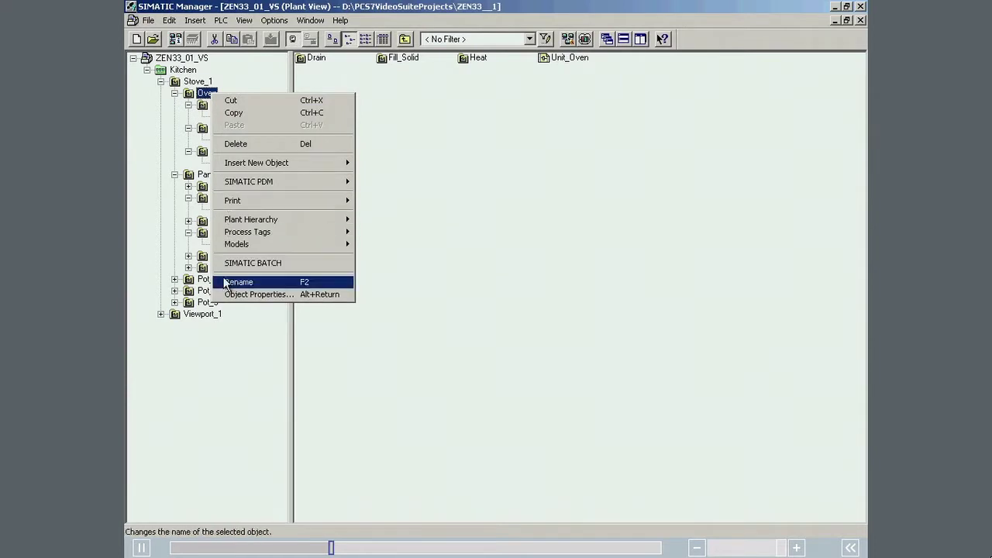
pyautogui.click(256, 294)
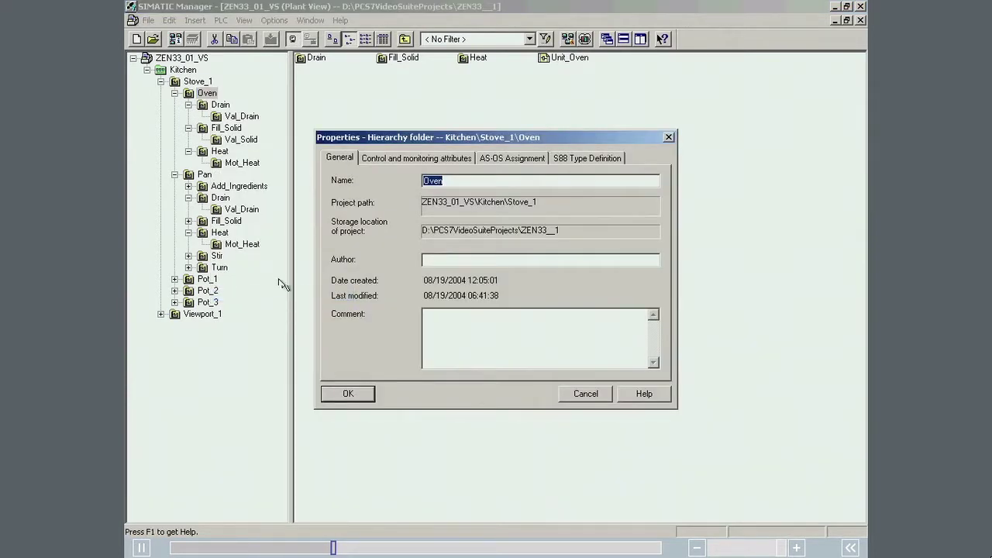
pyautogui.click(587, 159)
pyautogui.click(562, 181)
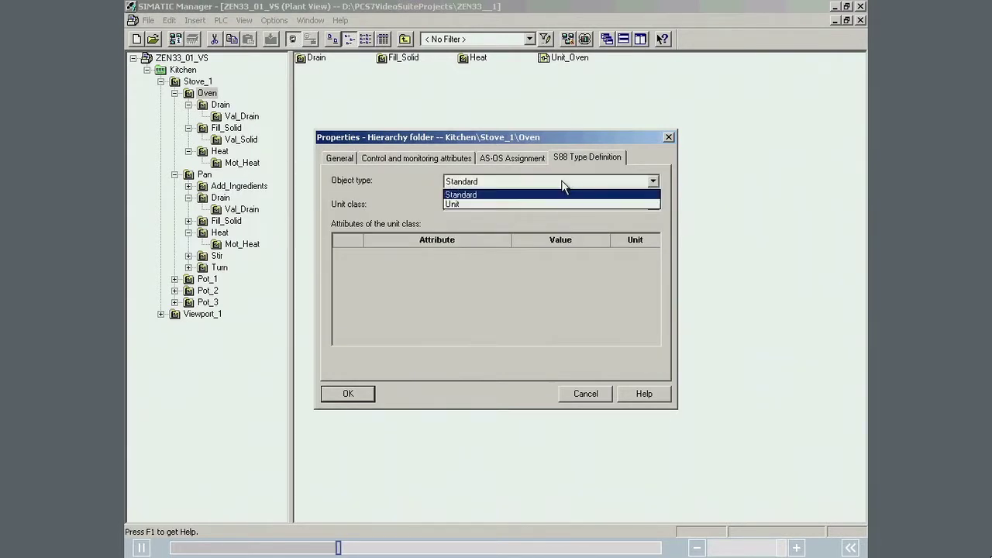
pyautogui.click(550, 201)
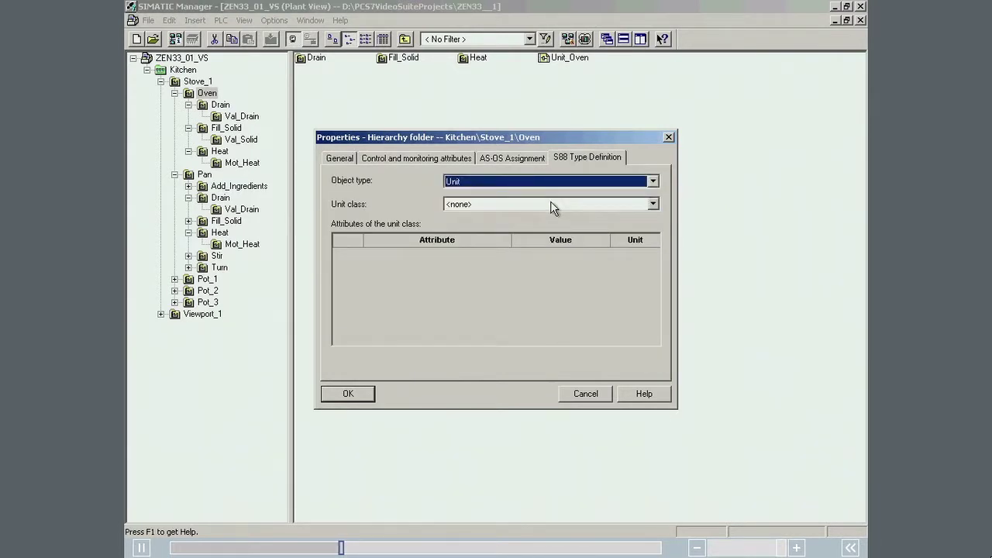
pyautogui.click(550, 203)
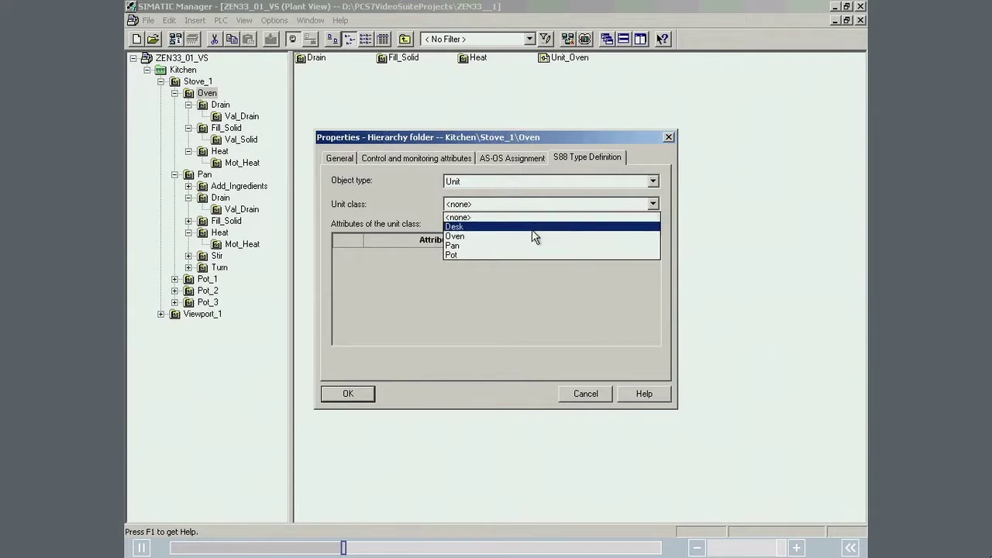
pyautogui.click(530, 235)
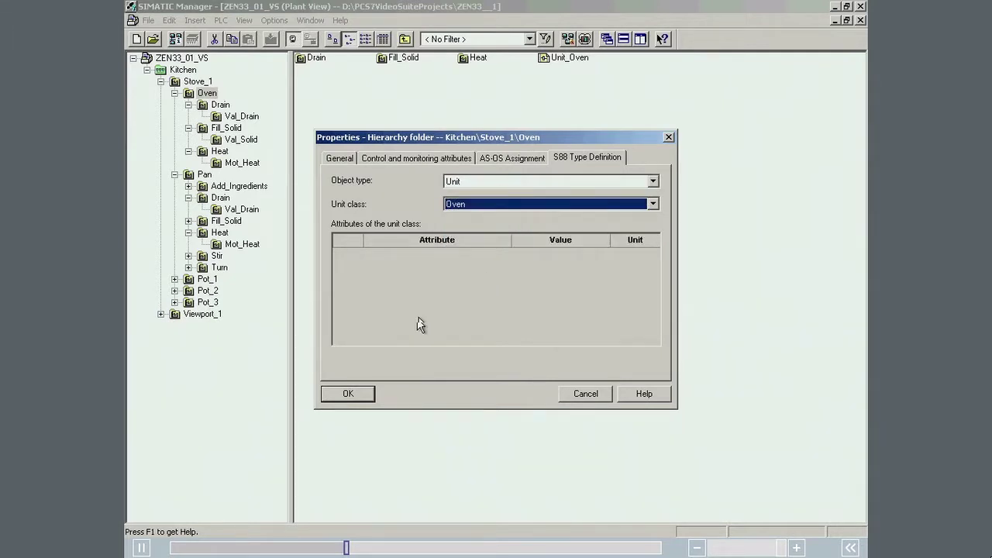
pyautogui.click(346, 392)
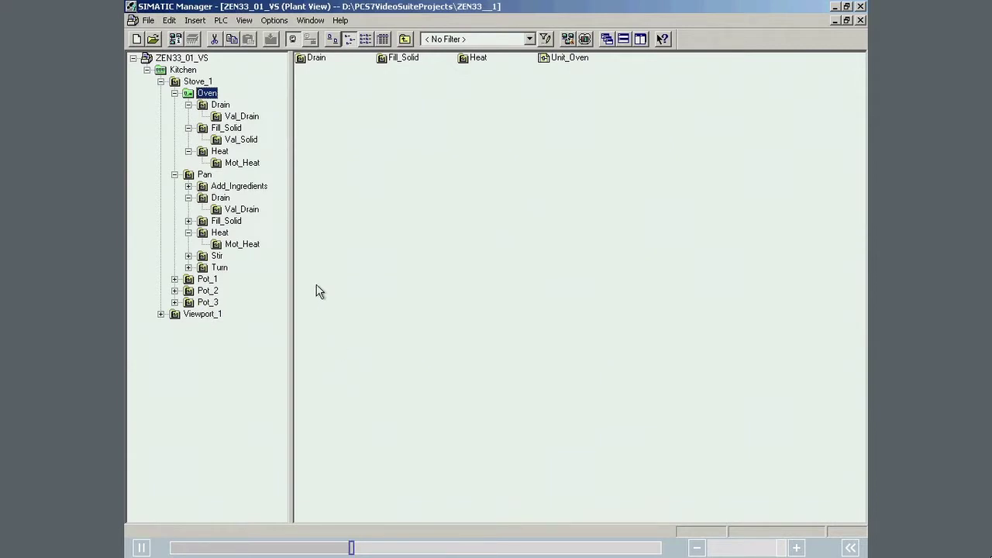
# Set the Oven's Drain folder S88 object type to EMOD.
pyautogui.rightClick(223, 106)
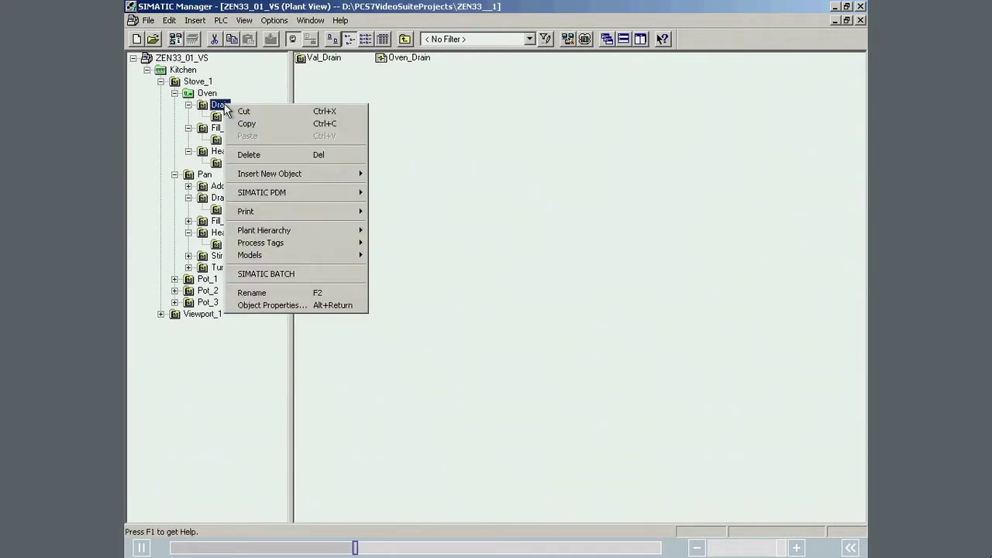
pyautogui.click(249, 306)
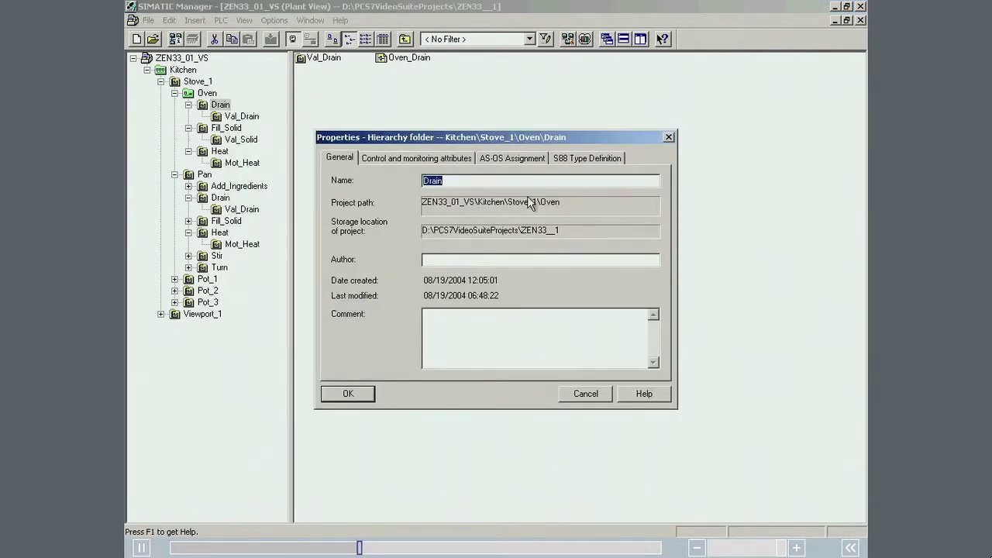
pyautogui.click(585, 157)
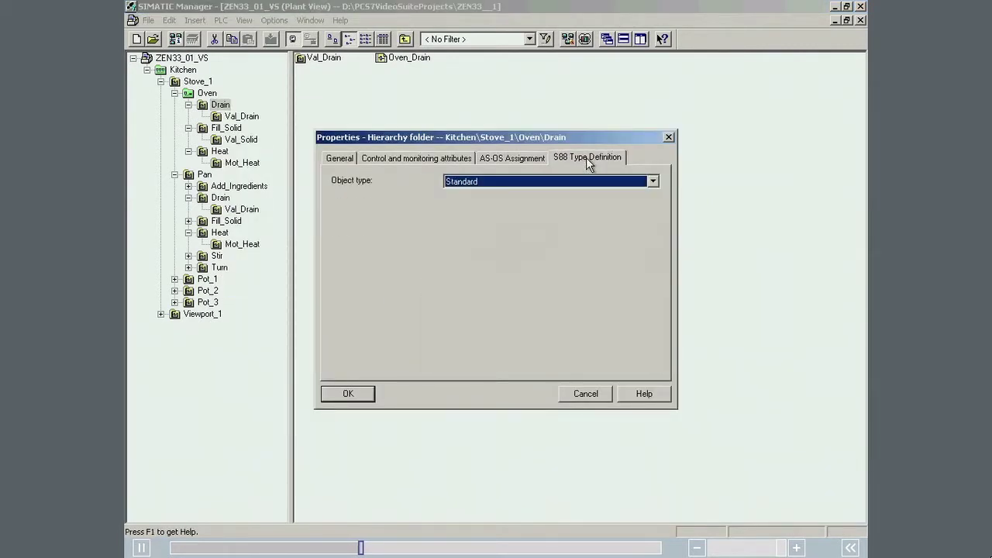
pyautogui.click(555, 185)
pyautogui.click(549, 205)
pyautogui.click(348, 393)
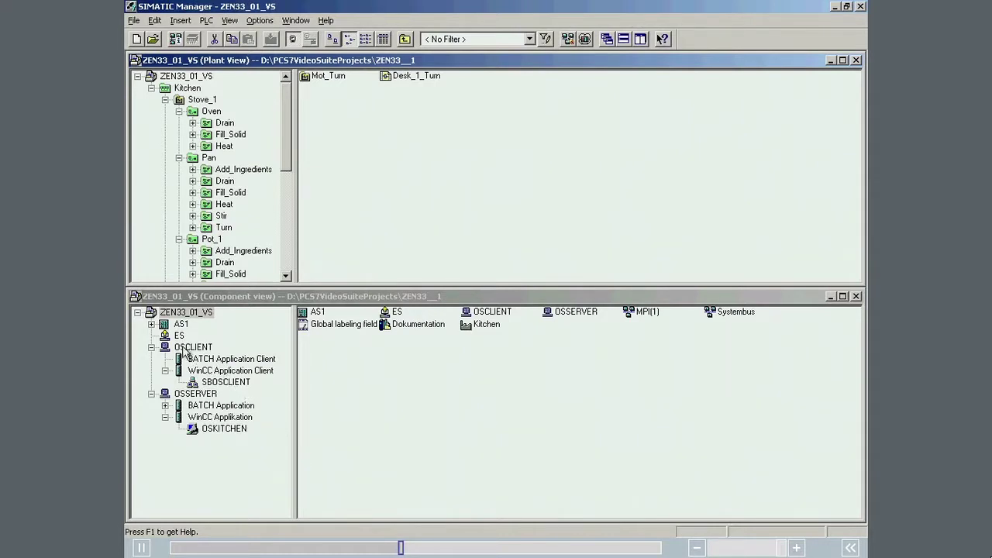
# List the AS1_Programm charts and set Add_Ingredient's SIMATIC BATCH category to EPH.
pyautogui.click(151, 324)
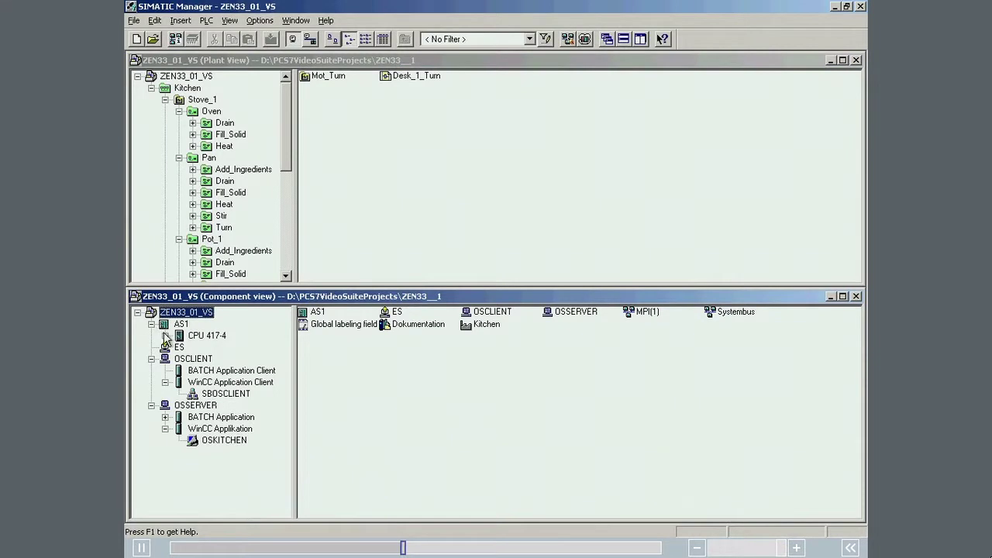
pyautogui.click(165, 336)
pyautogui.click(179, 347)
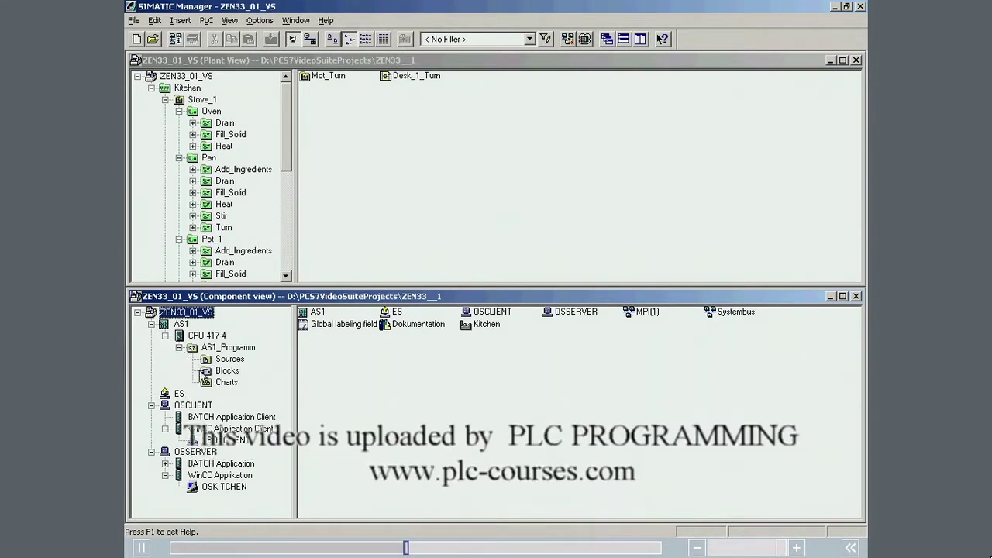
pyautogui.click(227, 382)
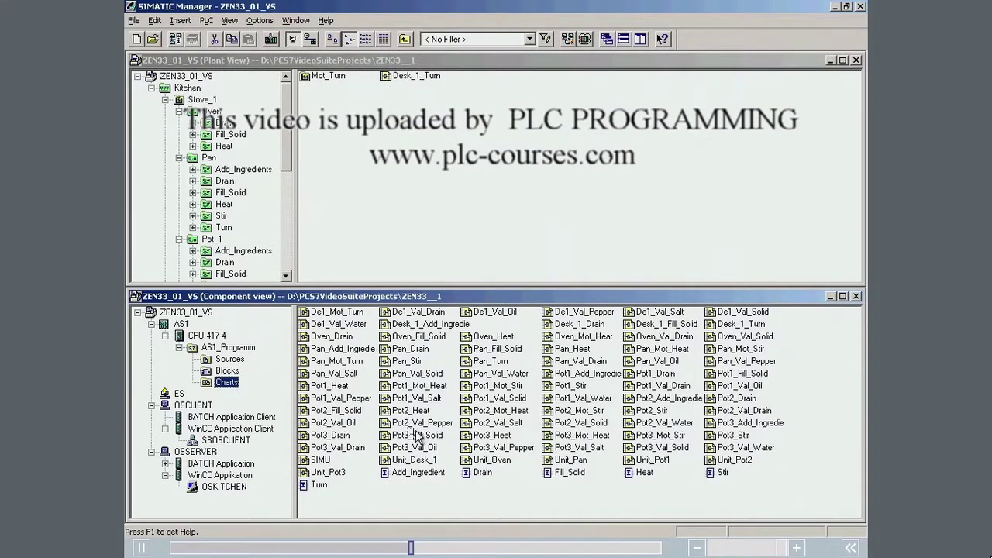
pyautogui.rightClick(411, 478)
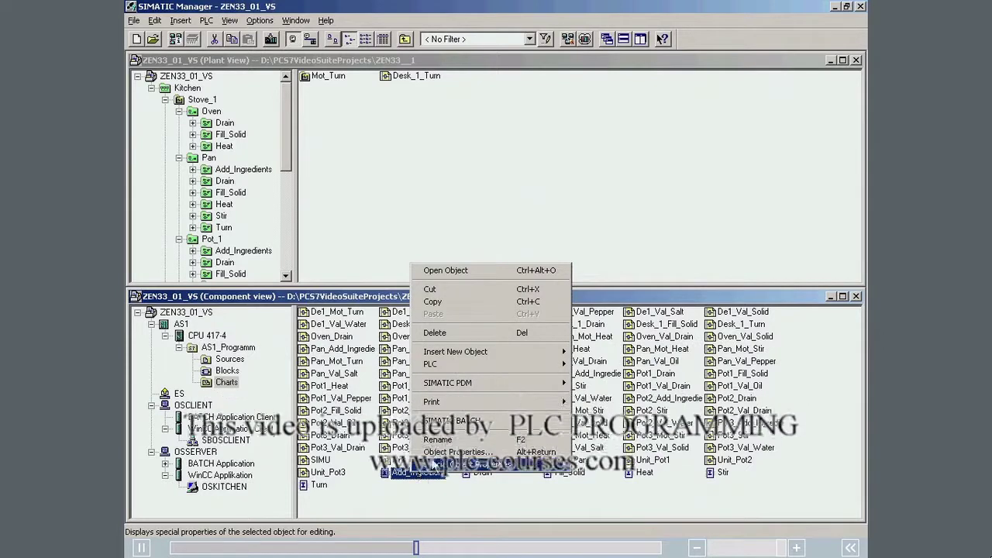
pyautogui.click(457, 451)
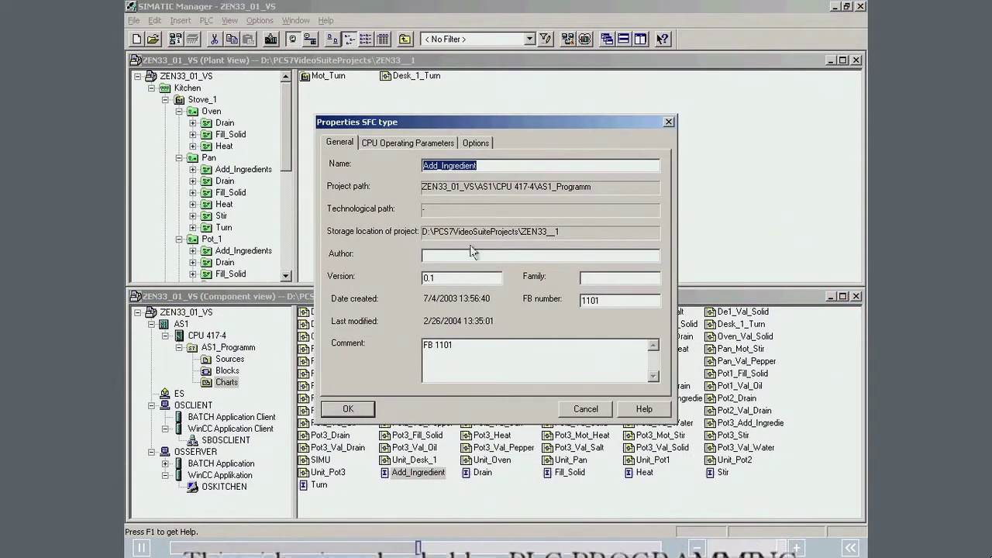
pyautogui.click(482, 143)
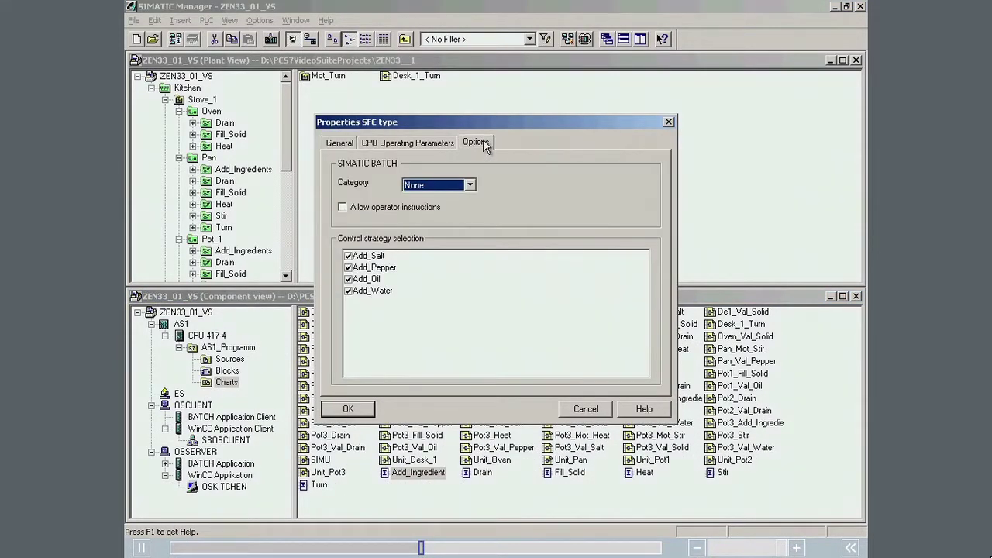
pyautogui.click(471, 185)
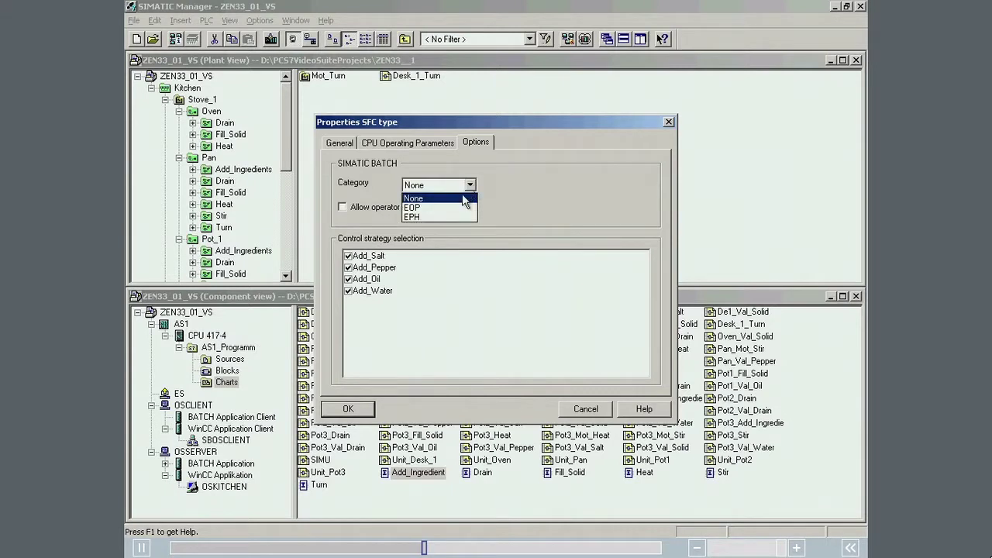
pyautogui.click(449, 218)
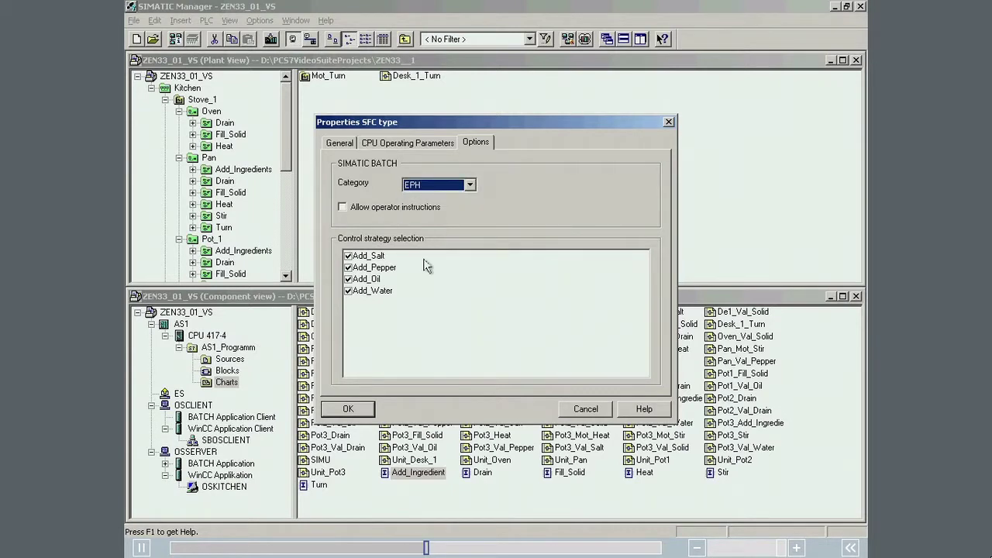
pyautogui.click(349, 409)
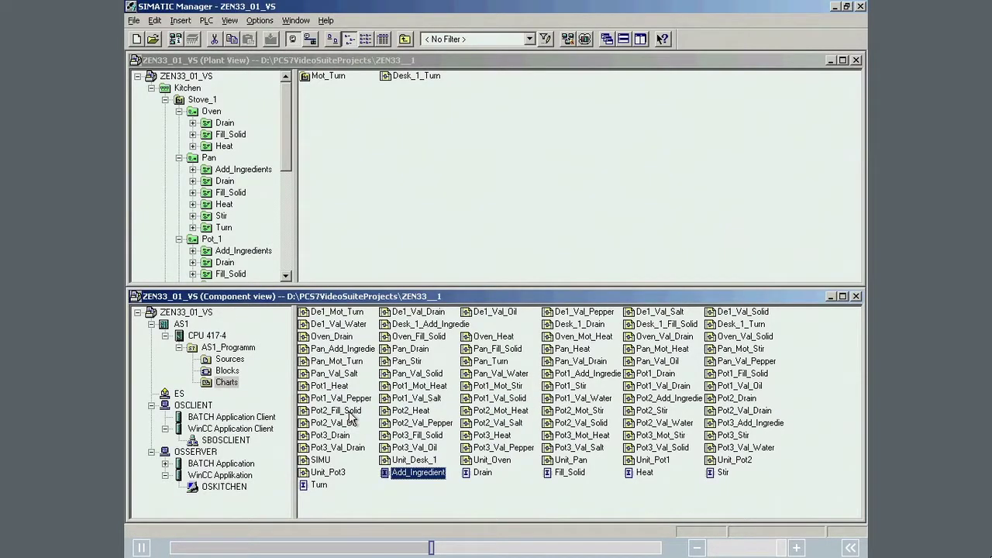
# Set the Drain SFC type's SIMATIC BATCH category to EPH.
pyautogui.rightClick(482, 471)
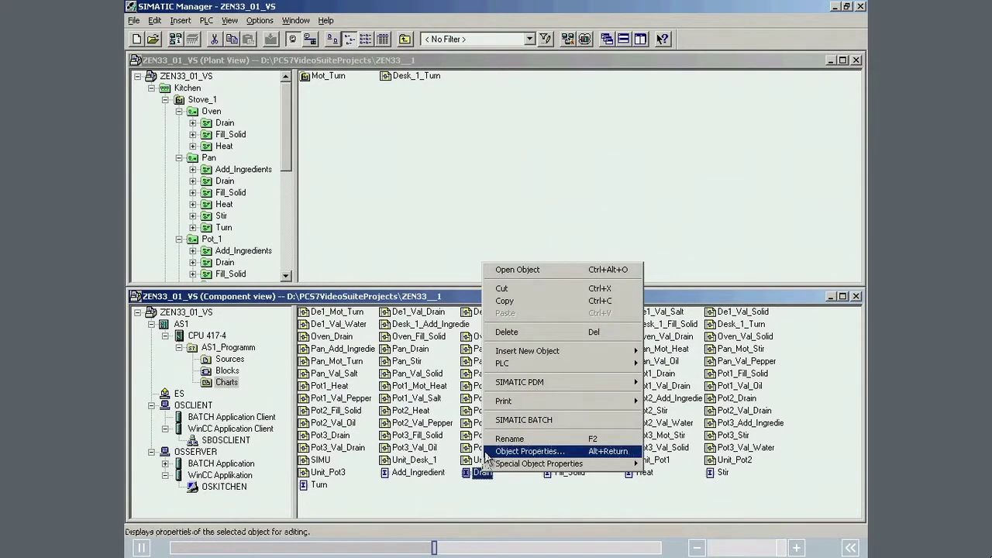
pyautogui.click(511, 451)
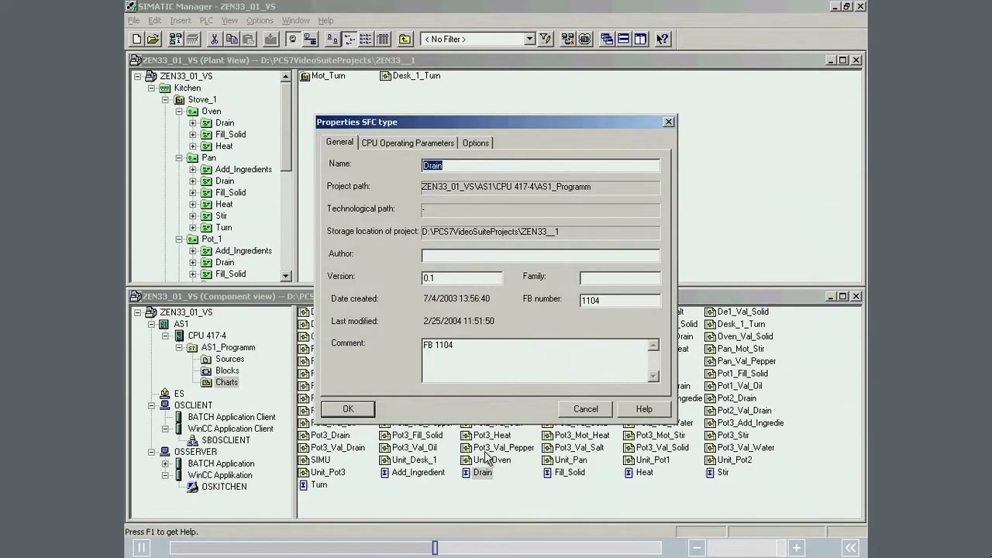
pyautogui.click(476, 143)
pyautogui.click(469, 186)
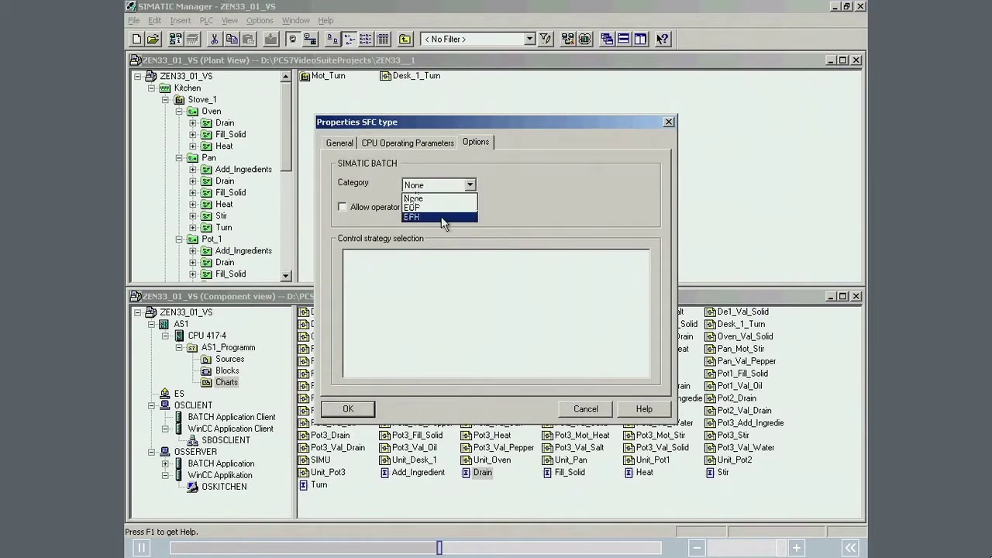
pyautogui.click(441, 216)
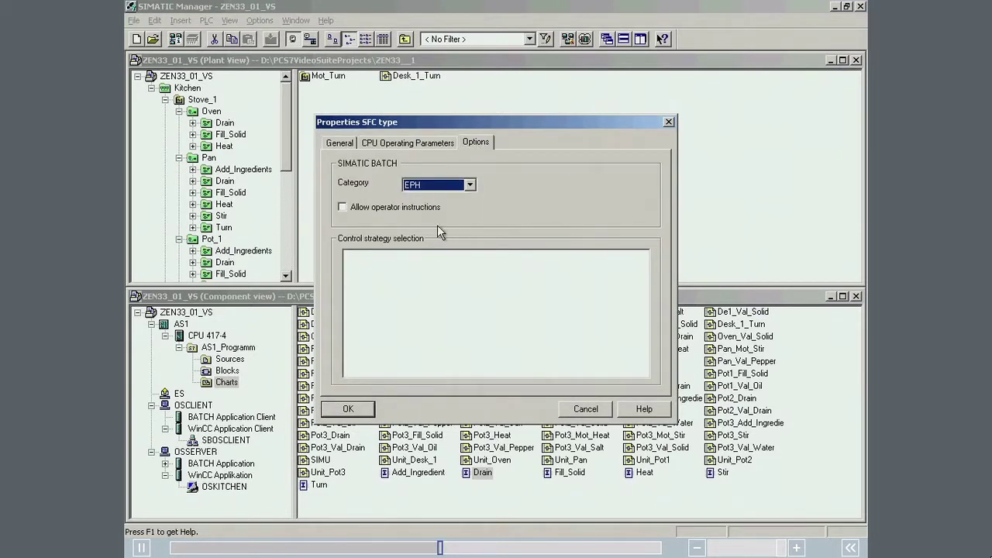
pyautogui.click(364, 410)
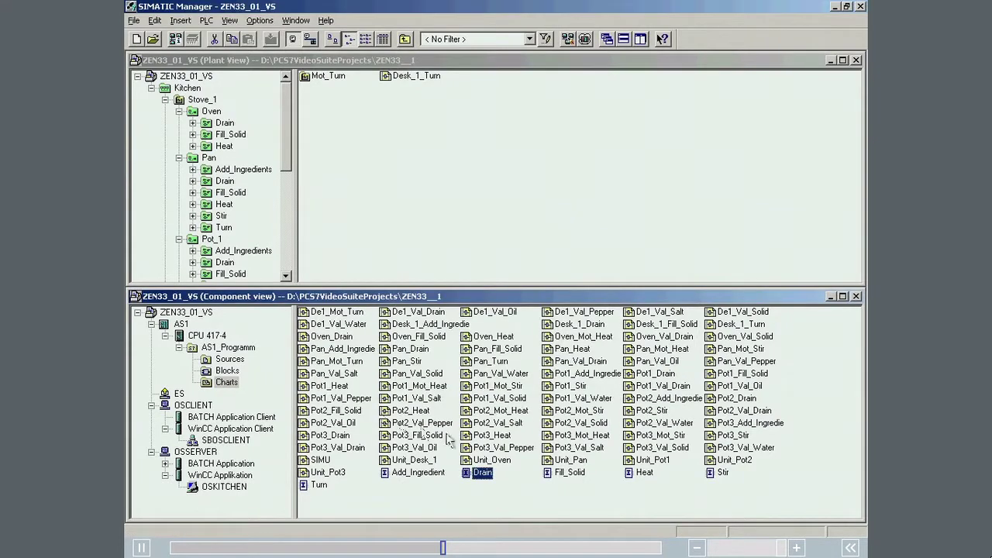
# Set the Fill_Solid SFC type's SIMATIC BATCH category to EPH.
pyautogui.rightClick(572, 475)
pyautogui.click(589, 452)
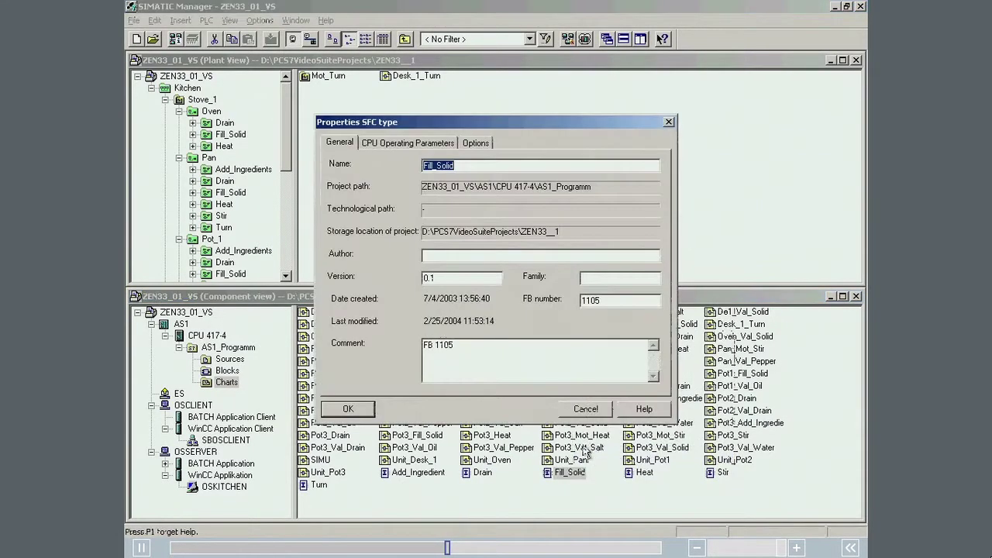
pyautogui.click(488, 142)
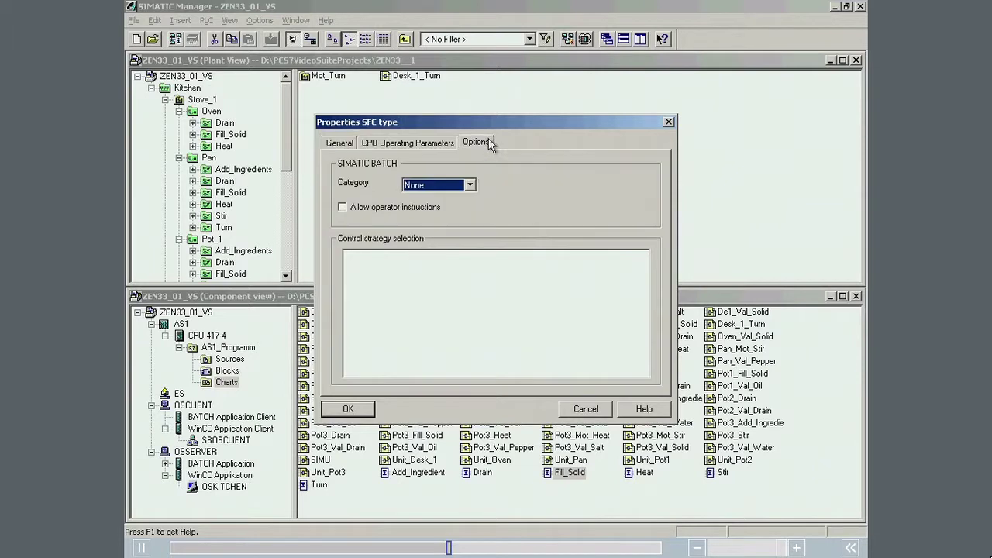
pyautogui.click(471, 184)
pyautogui.click(447, 216)
pyautogui.click(358, 409)
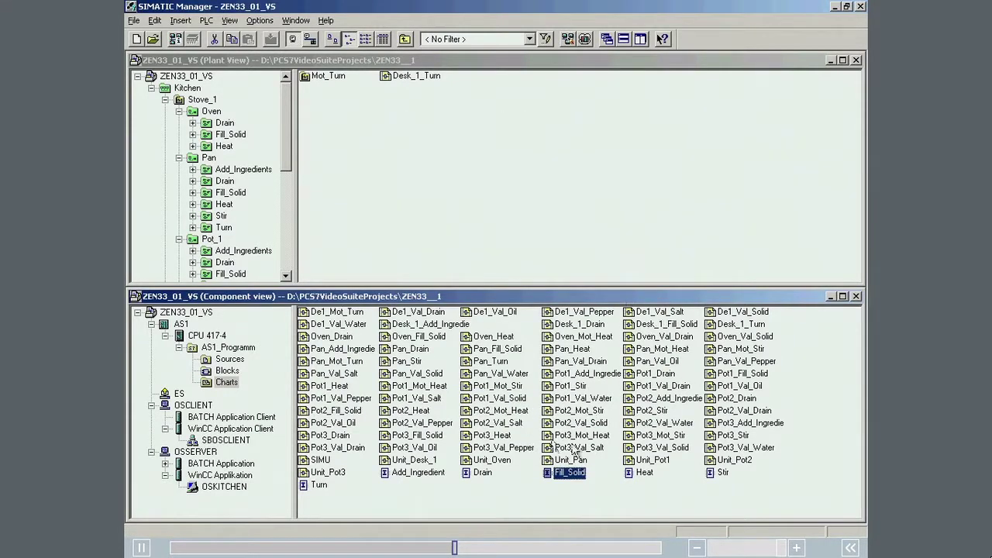
# Set the Heat SFC type's SIMATIC BATCH category to EPH.
pyautogui.rightClick(643, 470)
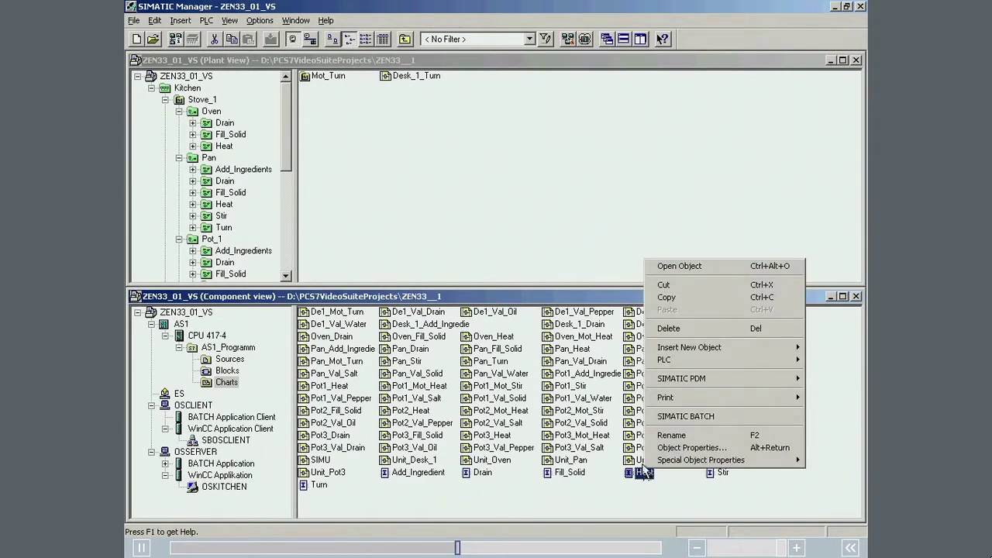
pyautogui.click(691, 447)
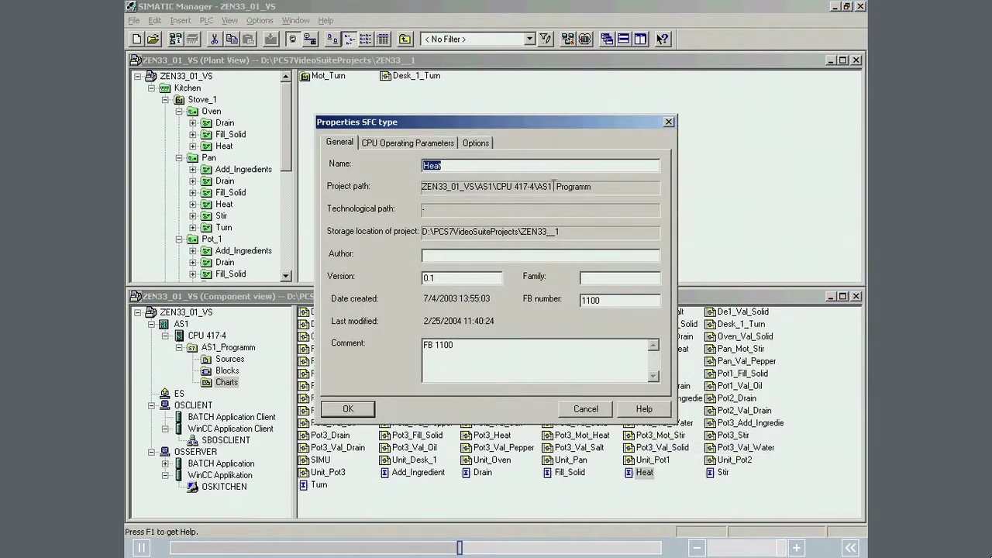
pyautogui.click(476, 143)
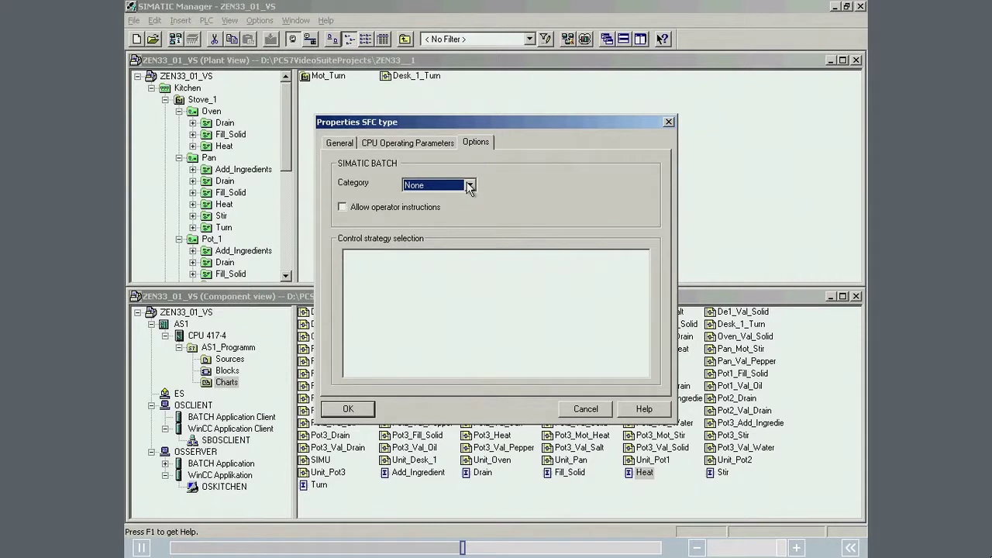
pyautogui.click(469, 186)
pyautogui.click(450, 221)
pyautogui.click(349, 411)
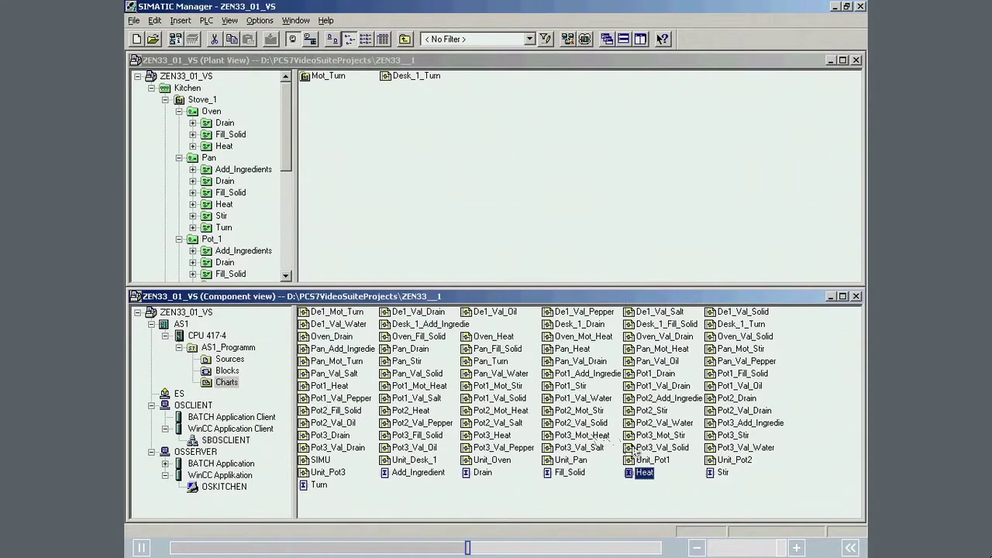
# Set the Stir SFC type's SIMATIC BATCH category to EPH.
pyautogui.rightClick(717, 471)
pyautogui.moveTo(708, 462)
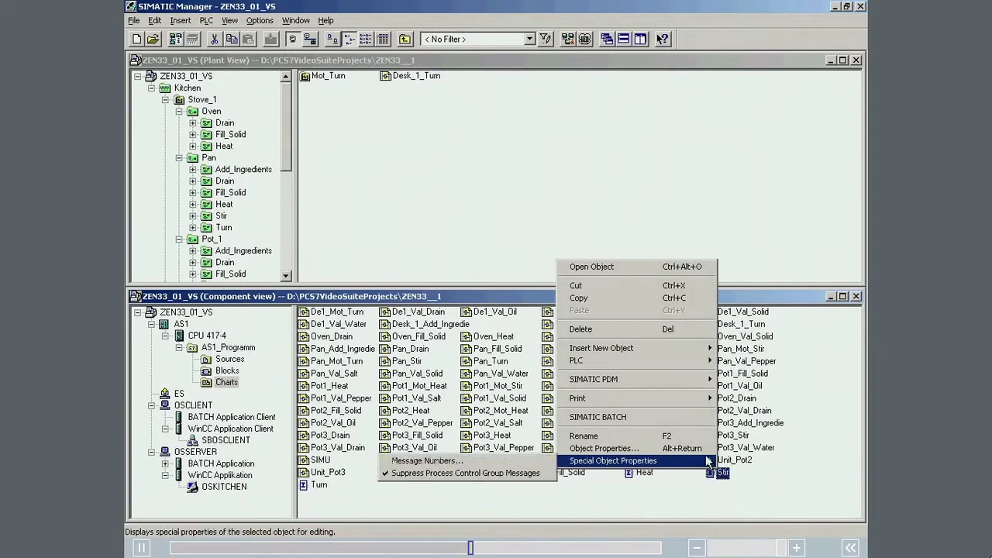
pyautogui.click(682, 448)
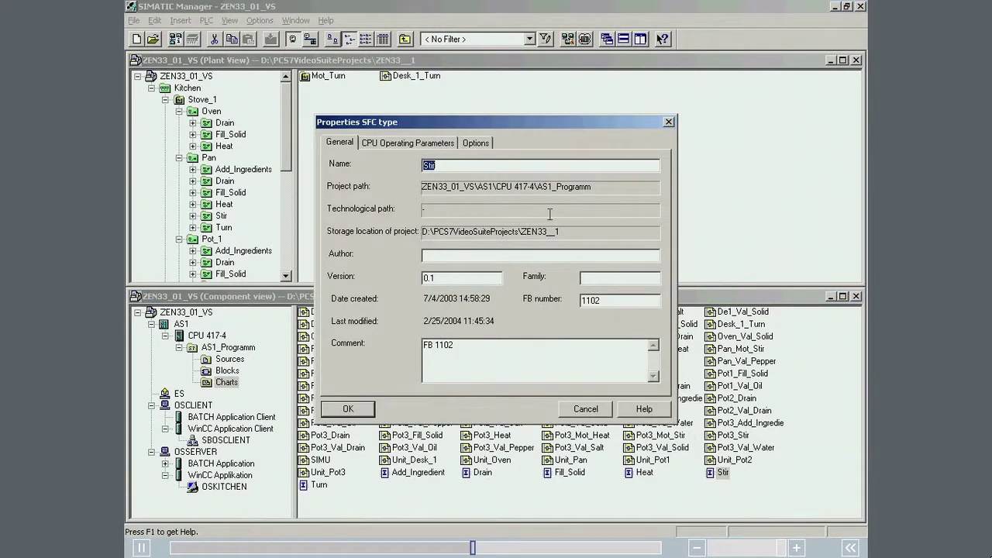
pyautogui.click(474, 142)
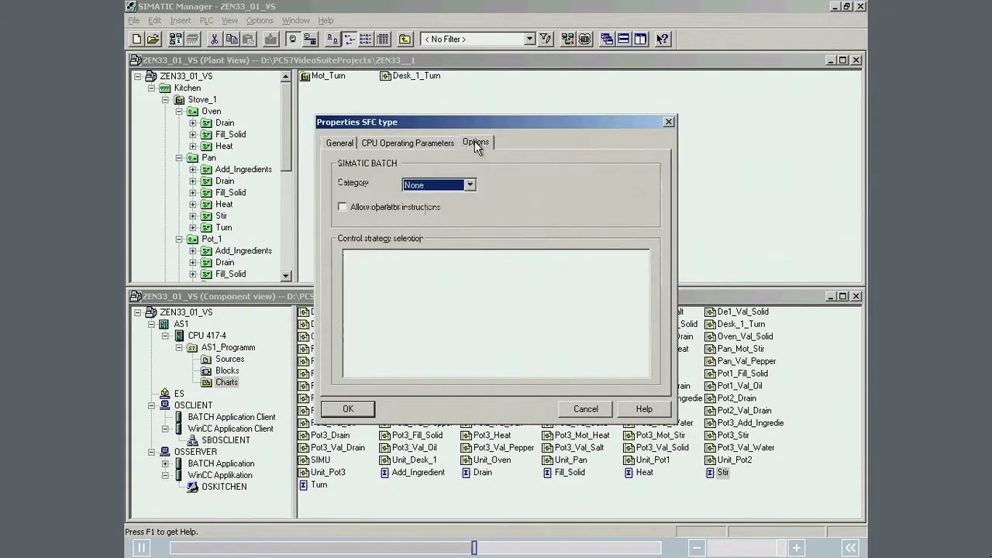
pyautogui.click(471, 186)
pyautogui.click(453, 216)
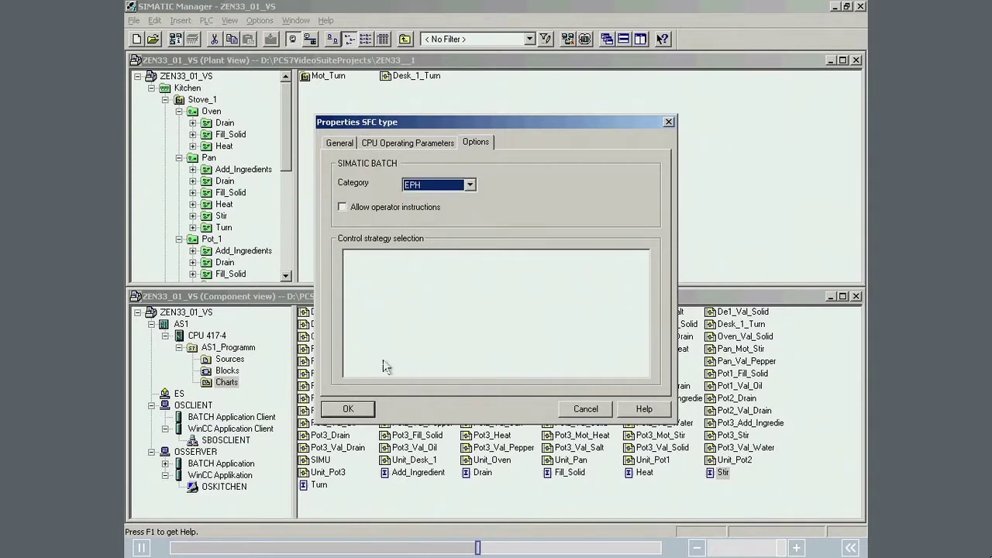
pyautogui.click(348, 409)
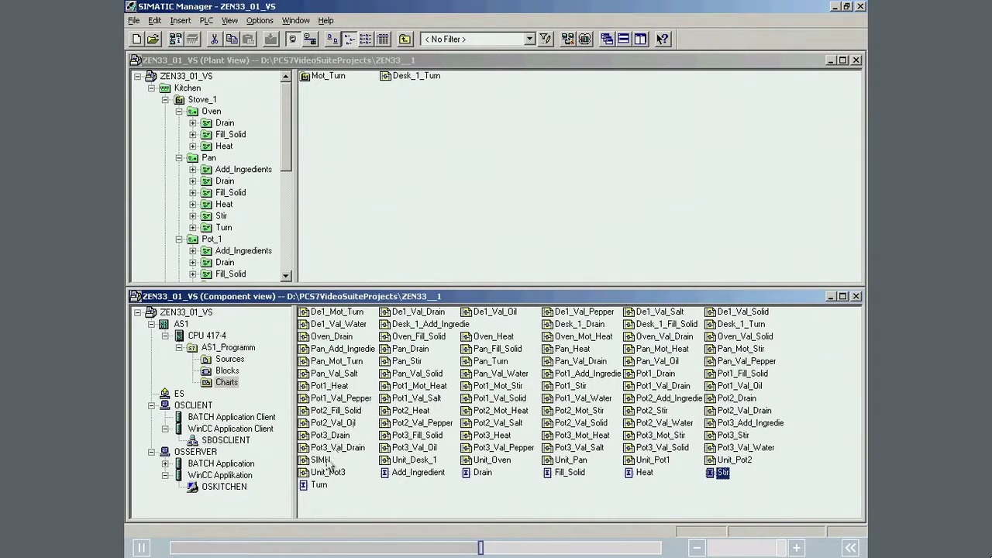
# Set the Turn SFC type's SIMATIC BATCH category to EPH.
pyautogui.rightClick(319, 488)
pyautogui.click(341, 461)
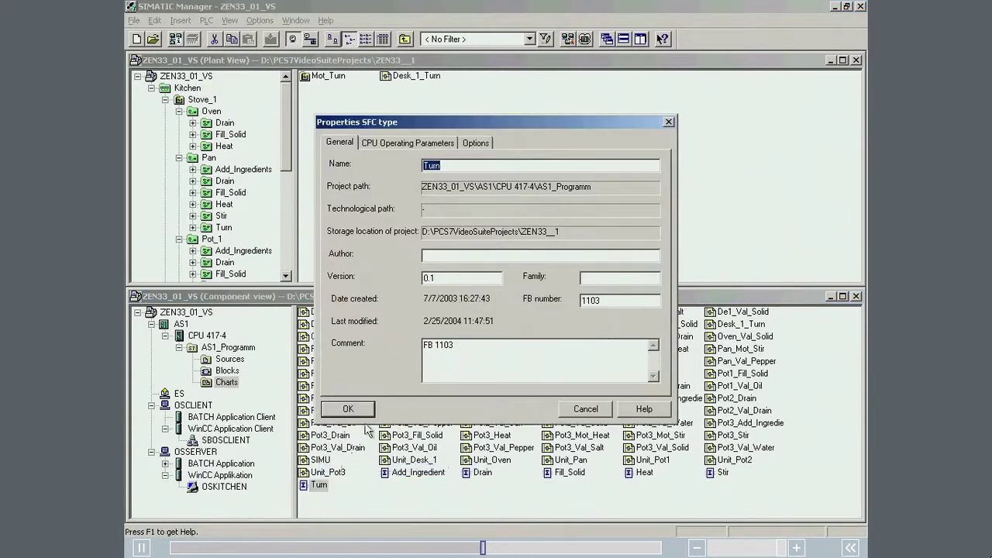
pyautogui.click(469, 146)
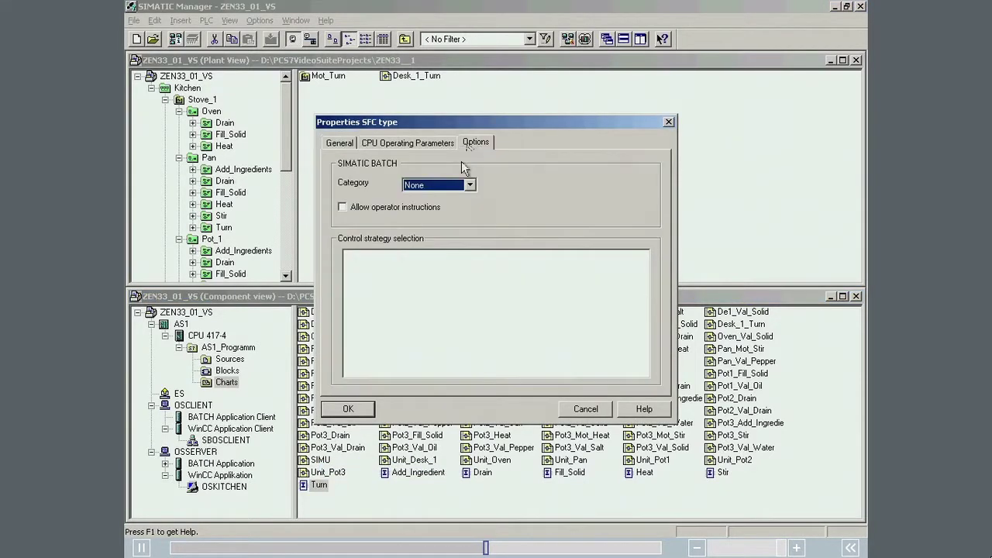
pyautogui.click(457, 186)
pyautogui.click(446, 215)
pyautogui.click(362, 410)
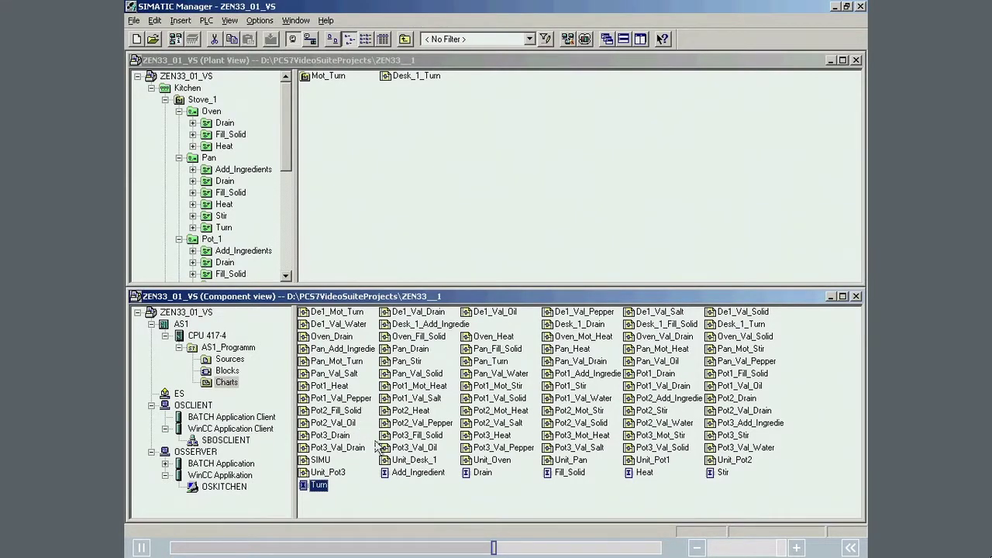
# Check Add_Ingredient's options show EPH with Add_Salt, Add_Pepper, Add_Oil and Add_Water strategies.
pyautogui.doubleClick(403, 475)
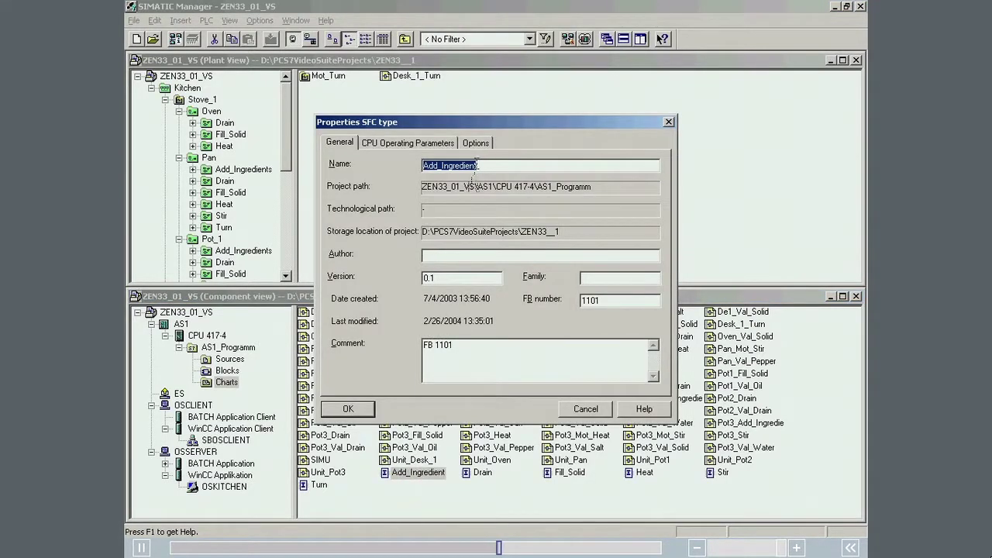
pyautogui.click(481, 146)
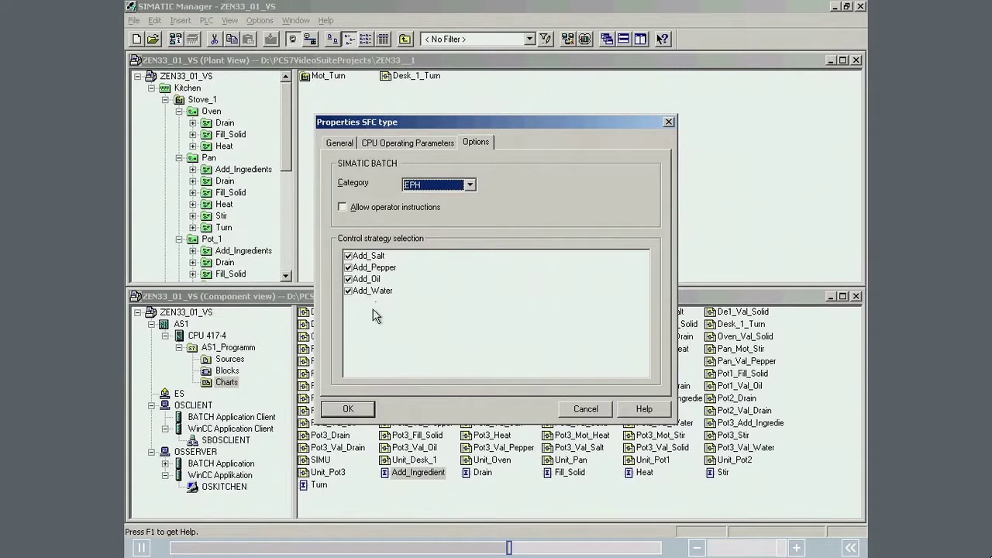
pyautogui.click(349, 410)
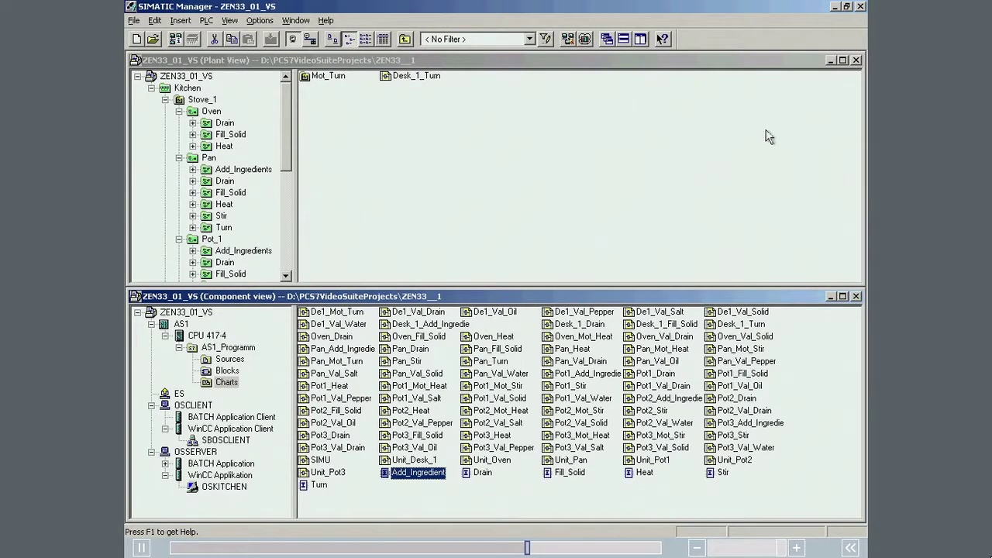
# Generate Kitchen's batch types covering unit classes Desk, Oven, Pan and Pot, with 0 errors.
pyautogui.click(843, 61)
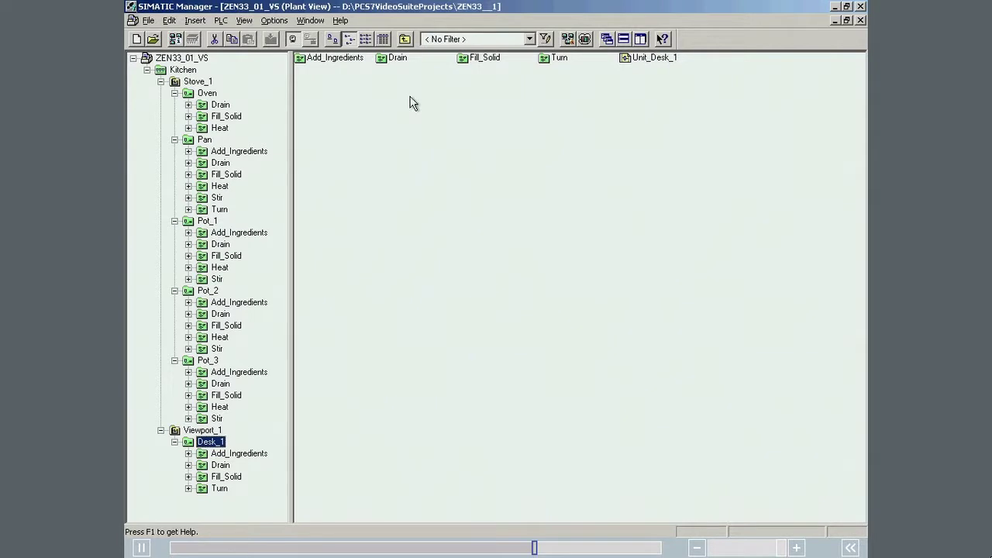
pyautogui.click(184, 70)
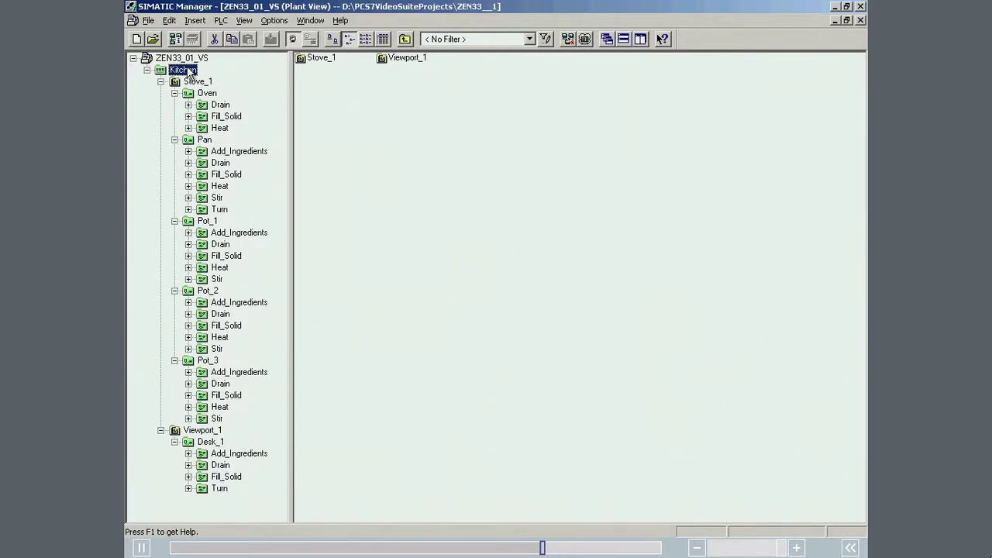
pyautogui.rightClick(189, 72)
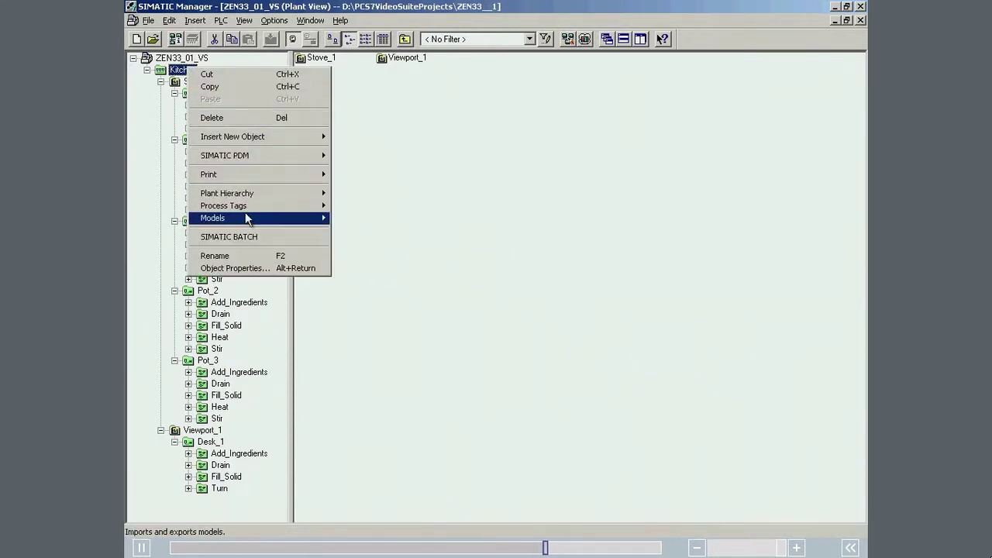
pyautogui.click(252, 237)
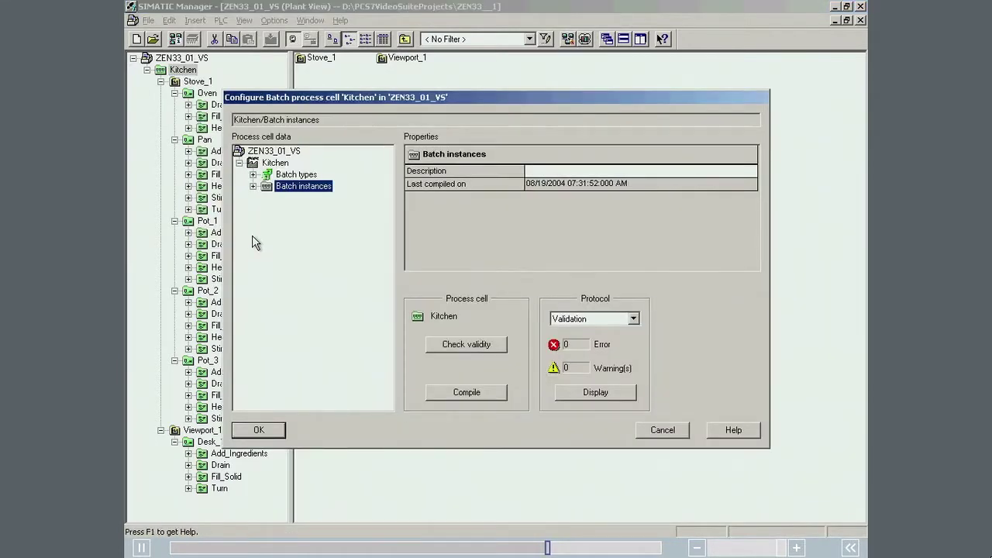
pyautogui.click(252, 175)
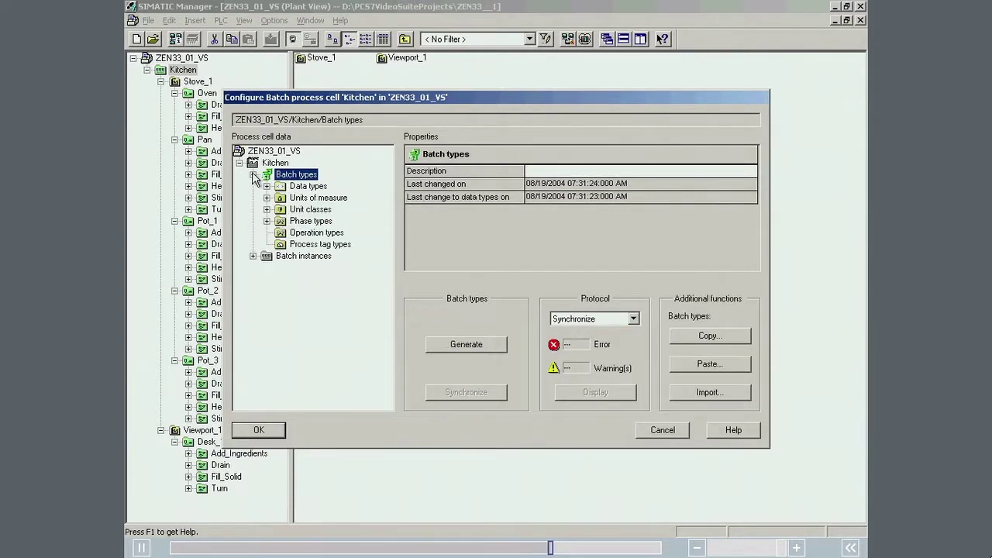
pyautogui.click(267, 210)
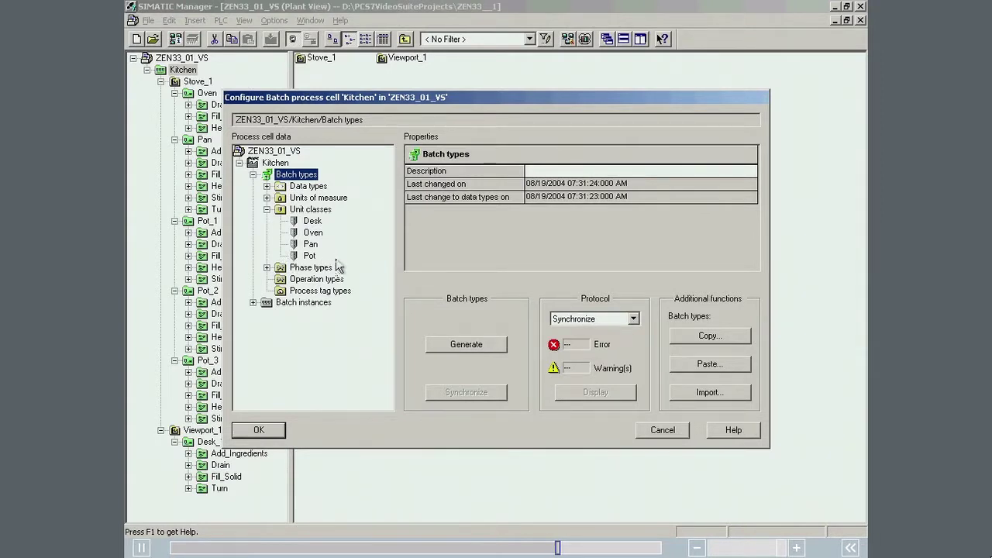
pyautogui.click(463, 346)
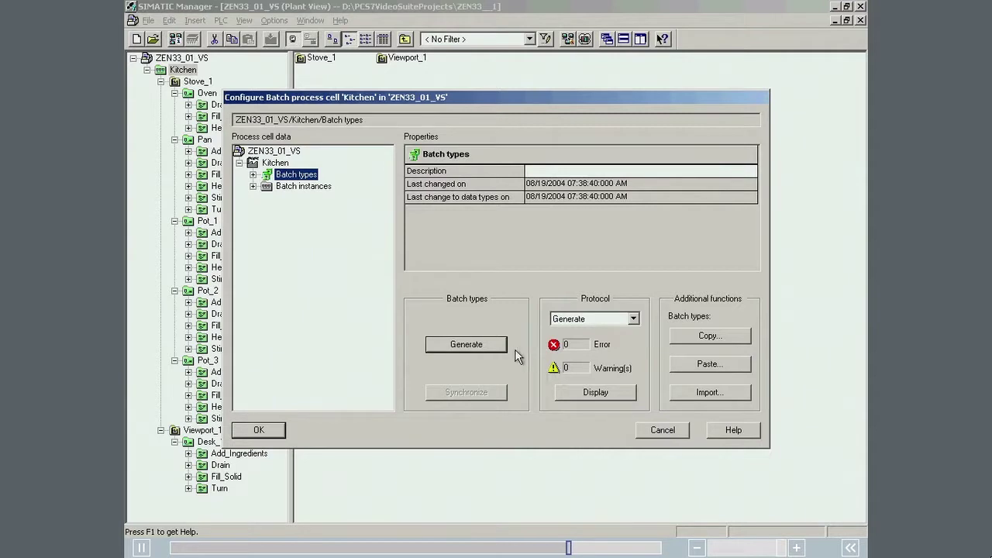
# Compile the Kitchen batch instances, then select Kitchen for transfer and download.
pyautogui.click(303, 192)
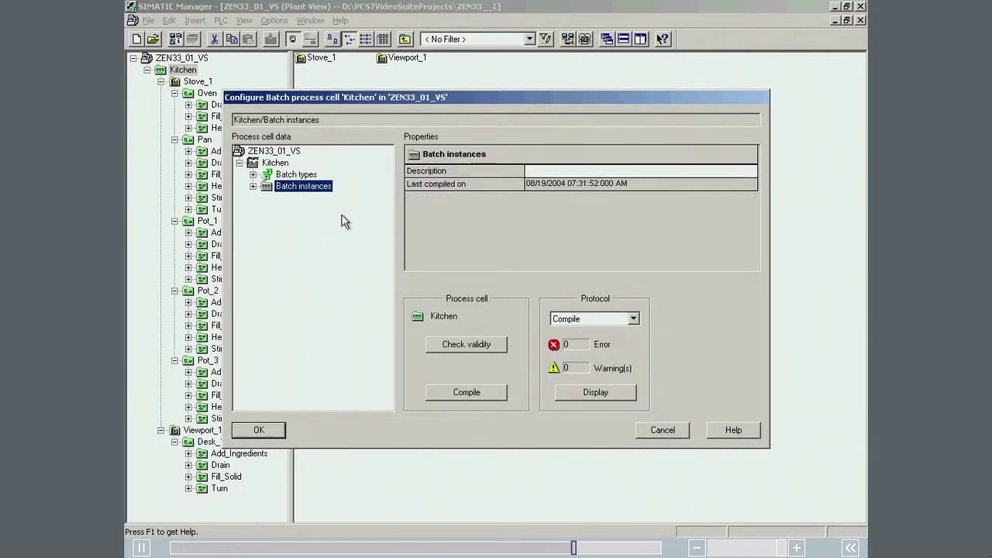
pyautogui.click(454, 393)
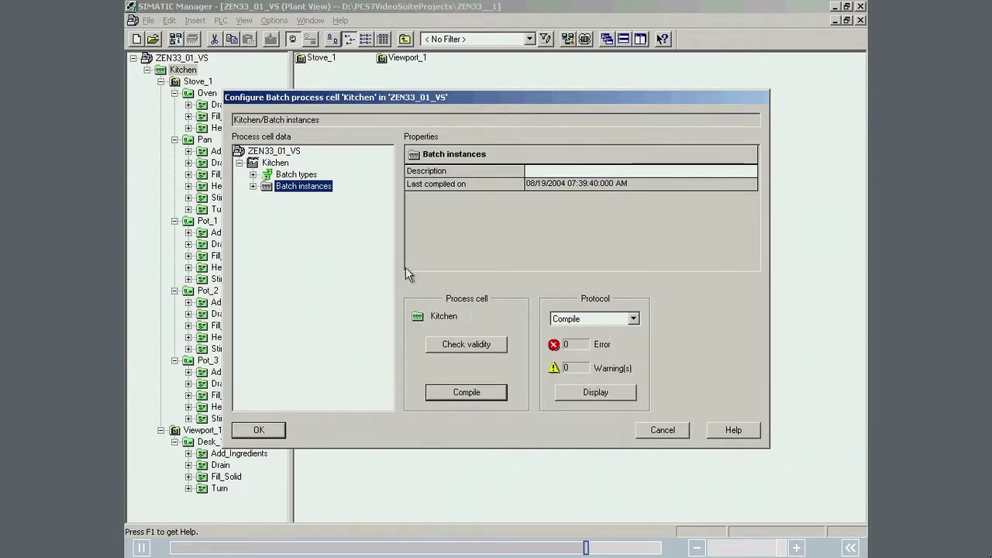
pyautogui.click(279, 164)
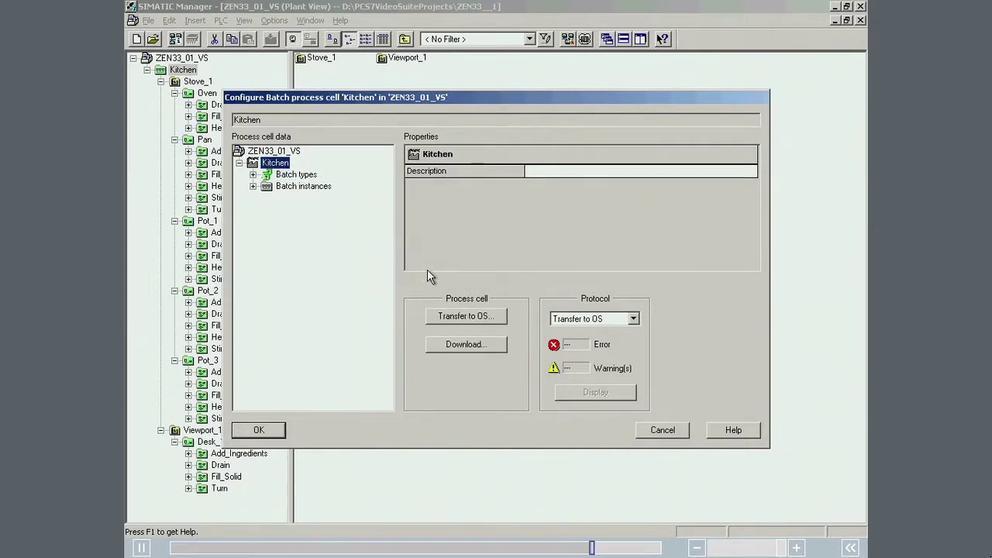
# Transfer the BATCH-relevant data to OS server OSKITCHEN and close the transfer window.
pyautogui.click(474, 318)
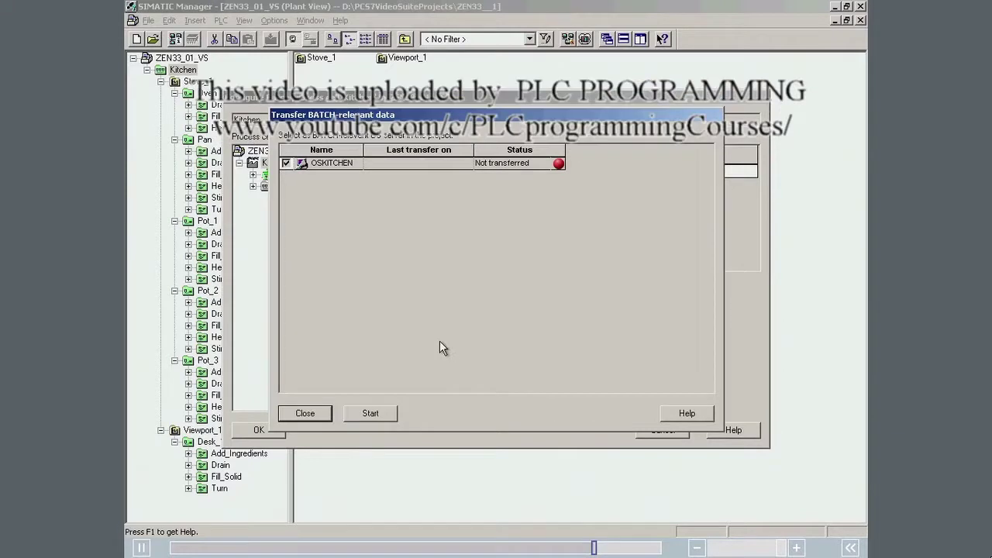
pyautogui.click(370, 413)
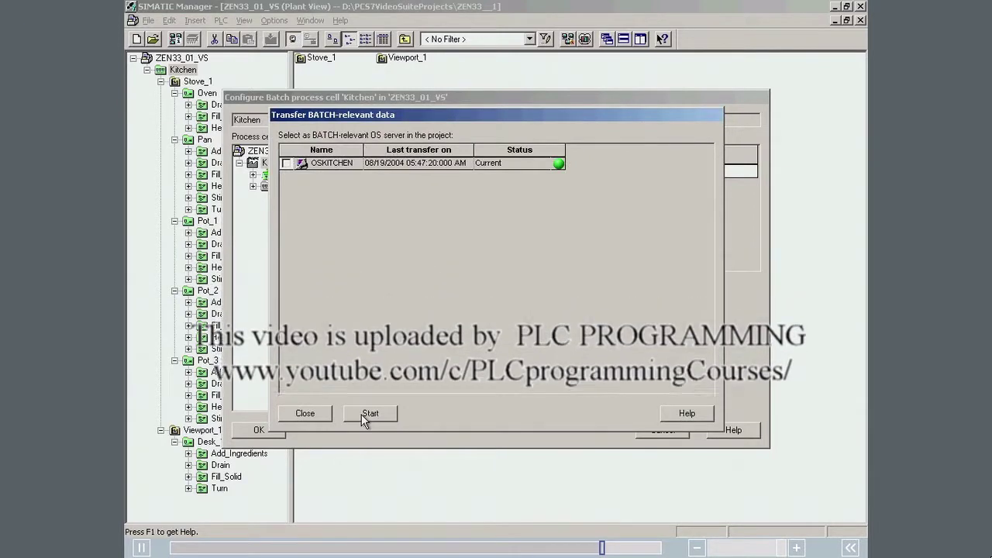
pyautogui.click(315, 416)
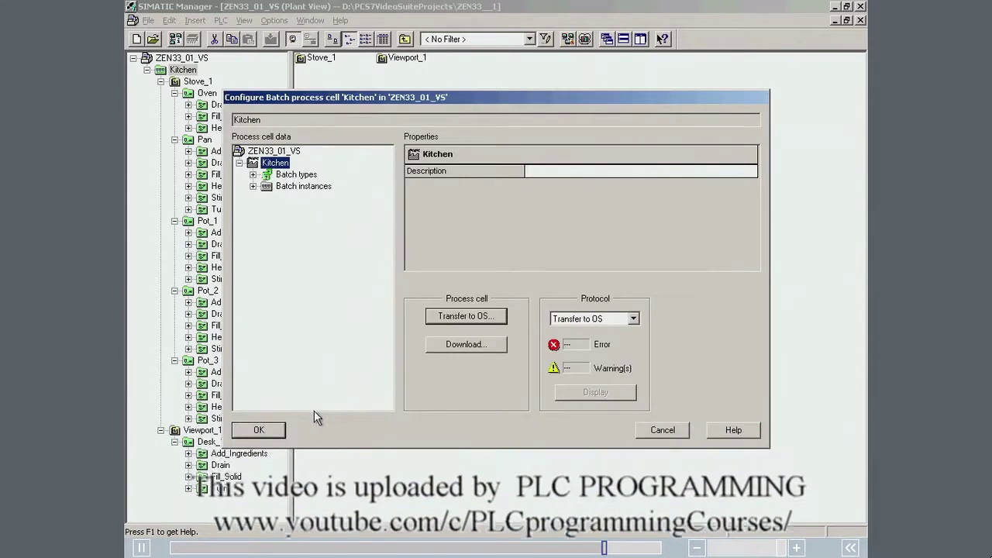
# Save the batch configuration and download the Kitchen process cell to the database server, server and client.
pyautogui.click(451, 348)
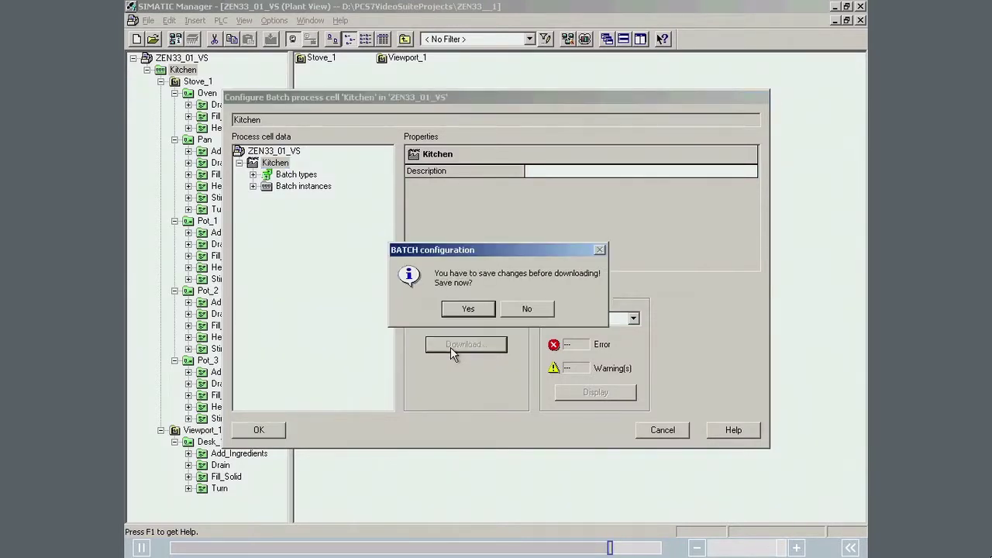
pyautogui.click(464, 309)
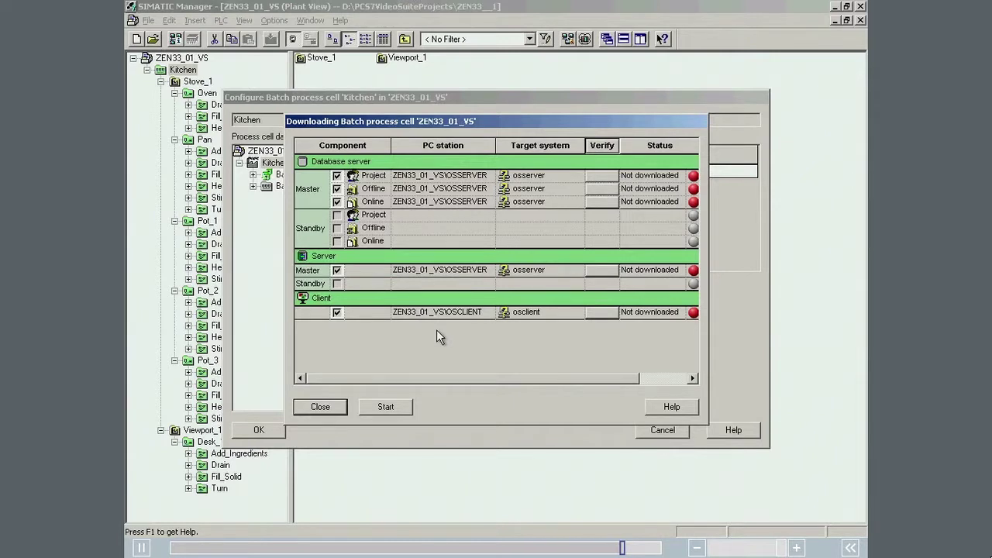
pyautogui.click(385, 406)
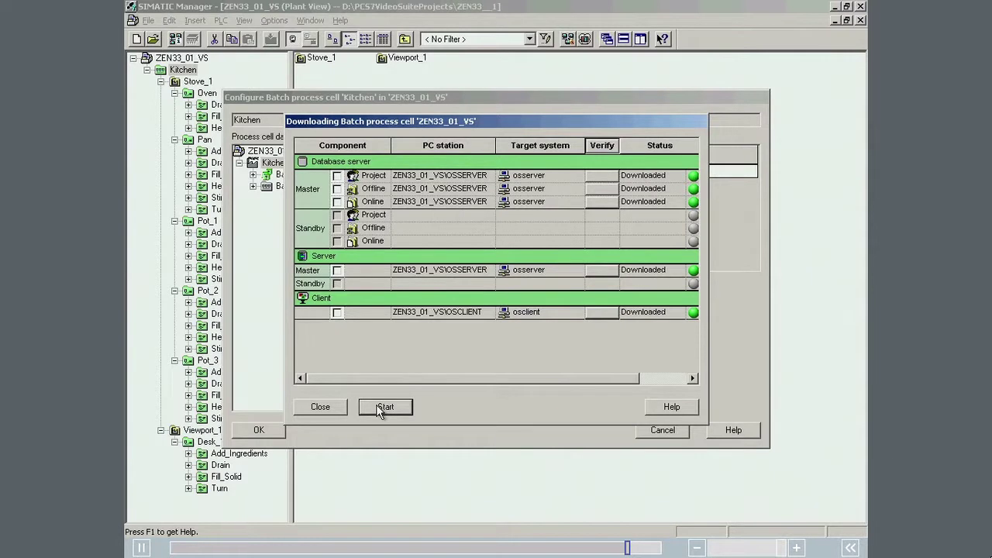
pyautogui.click(335, 407)
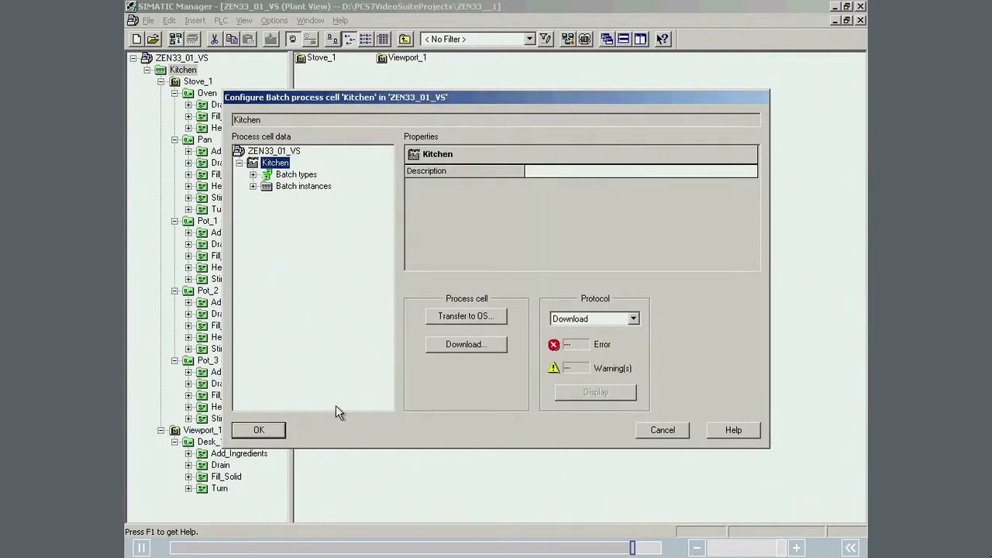
# Close the batch process cell configuration dialog and exit SIMATIC Manager.
pyautogui.click(259, 429)
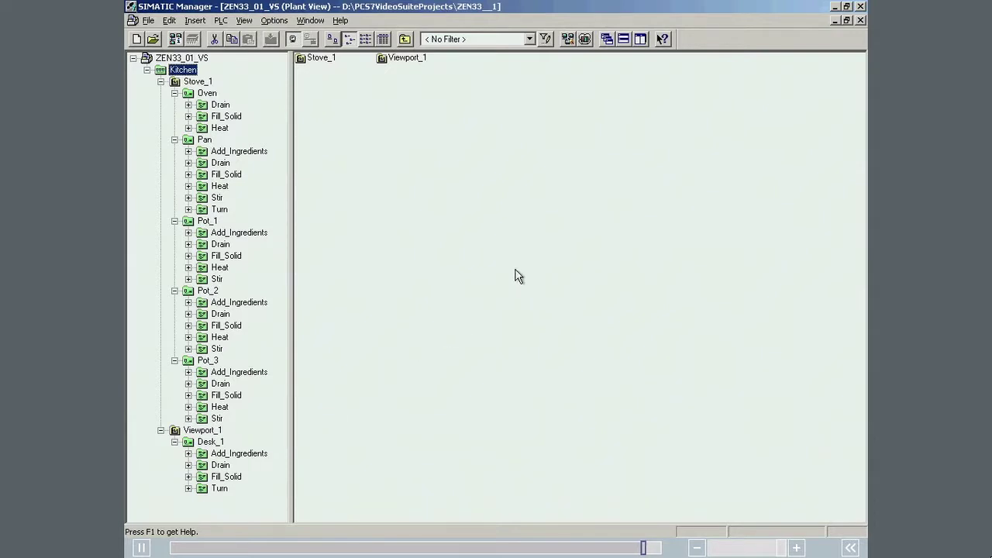
pyautogui.click(860, 8)
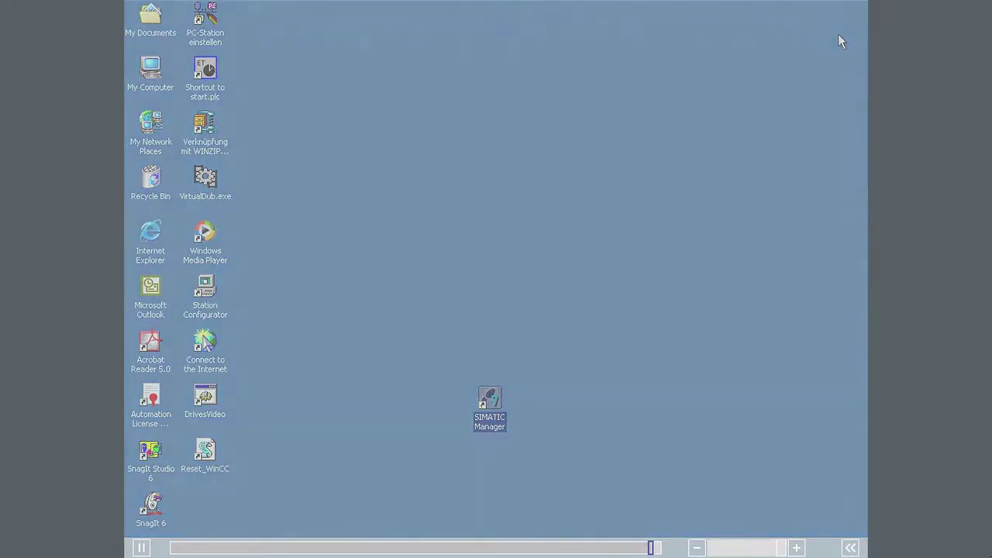